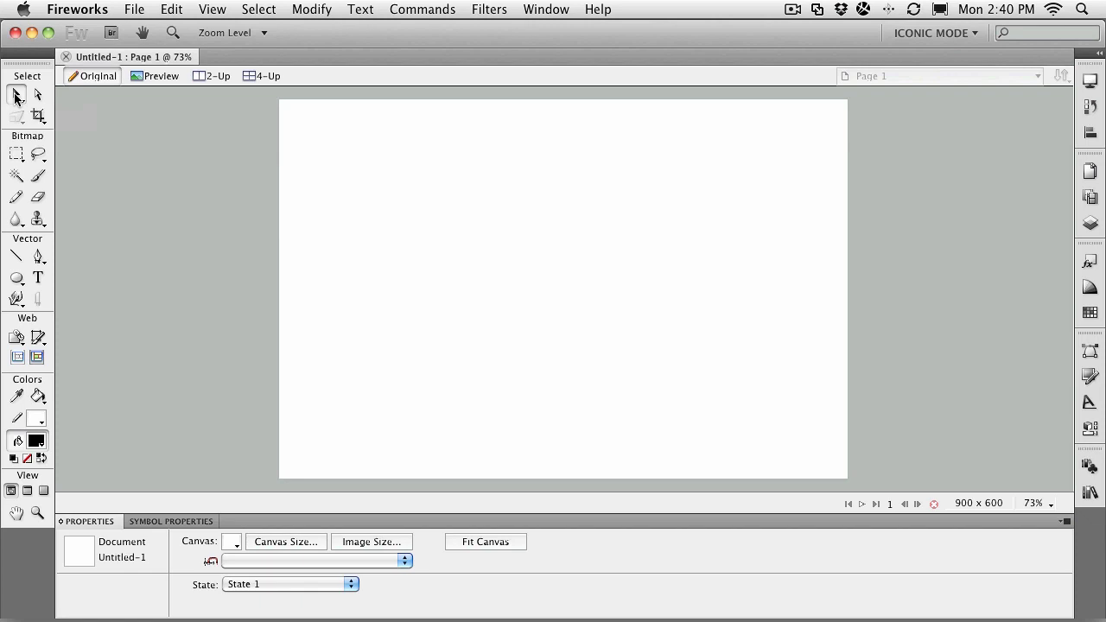
- Draw a solid black ellipse about 216 by 224 pixels on the canvas and remove its stroke
click(16, 278)
drag(414, 209, 551, 348)
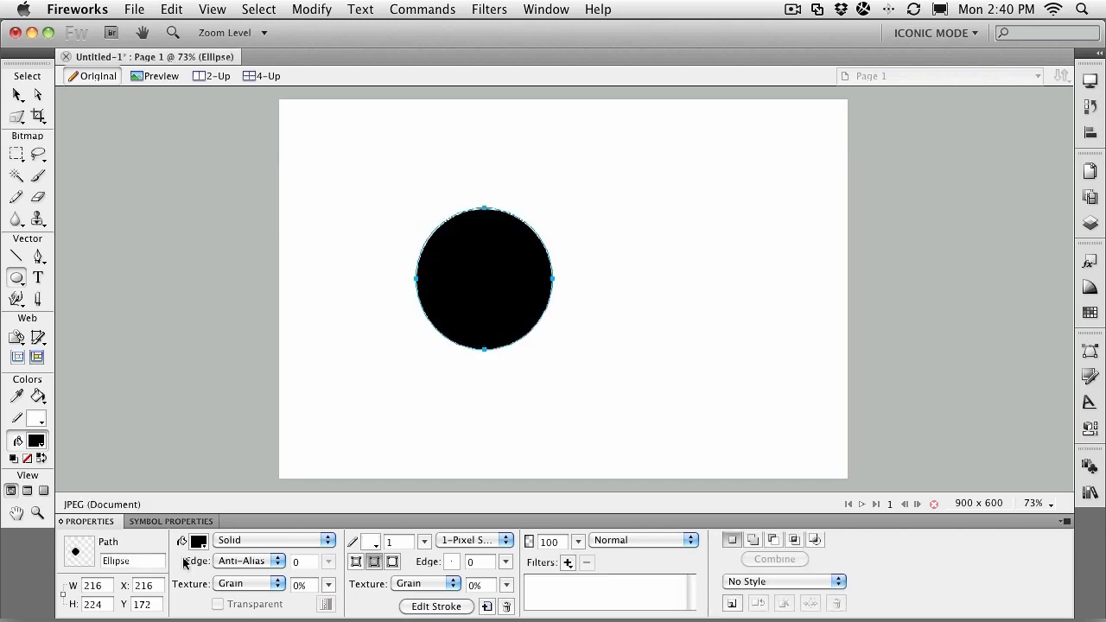
click(369, 542)
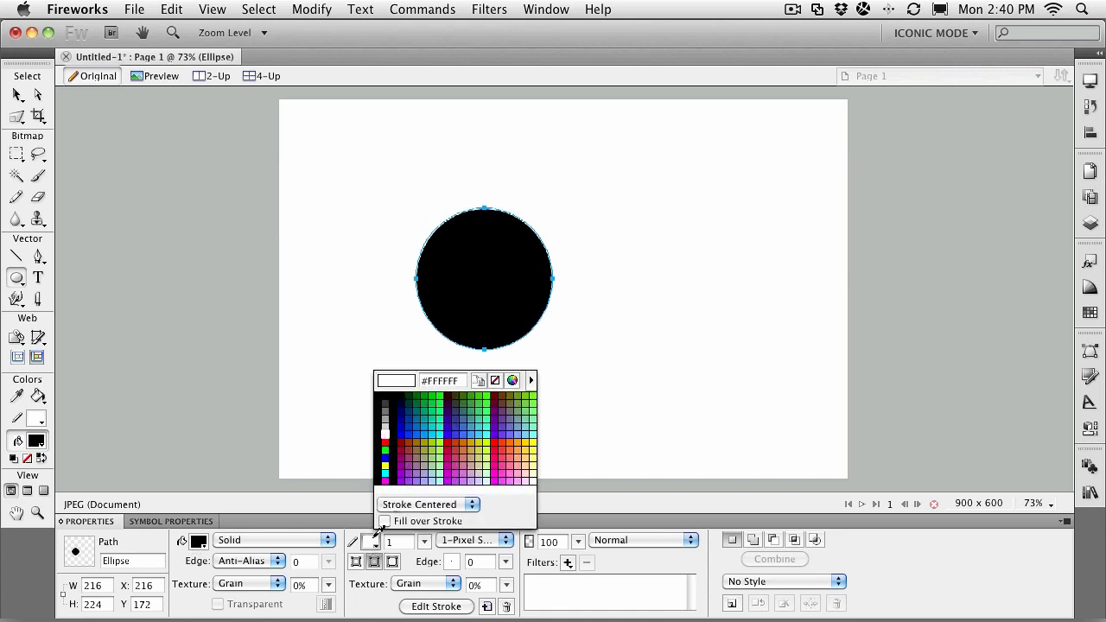
click(492, 376)
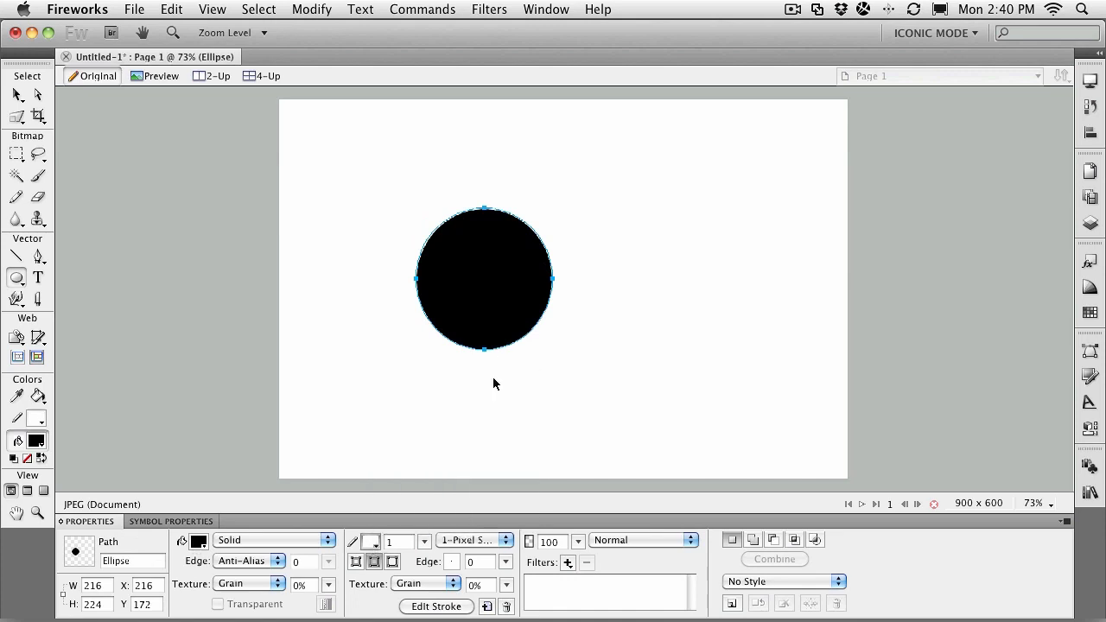
click(371, 544)
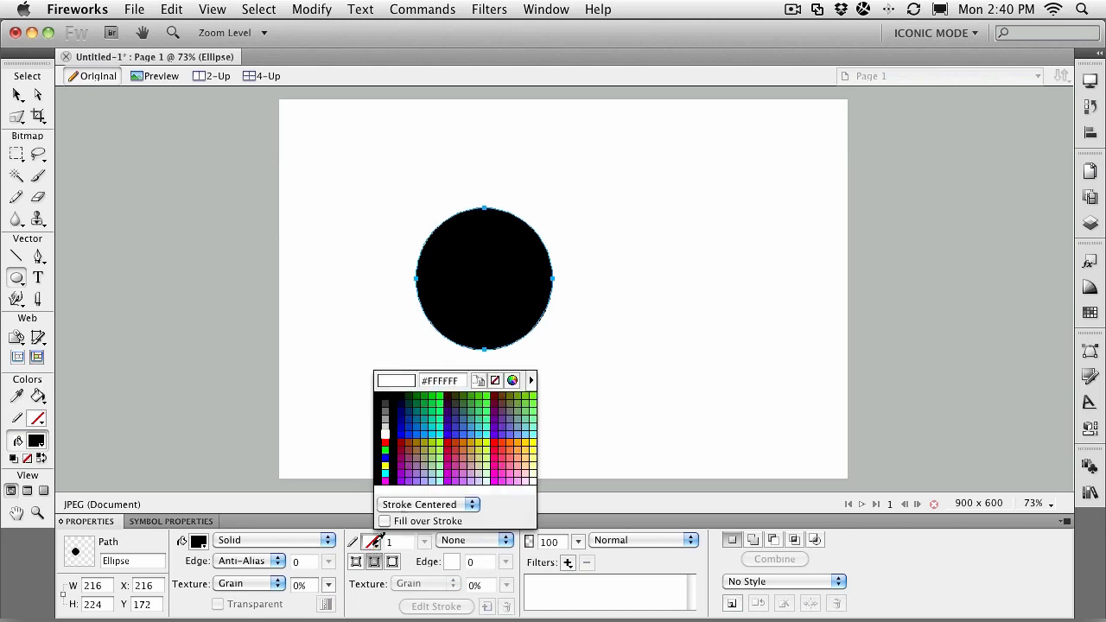
click(495, 380)
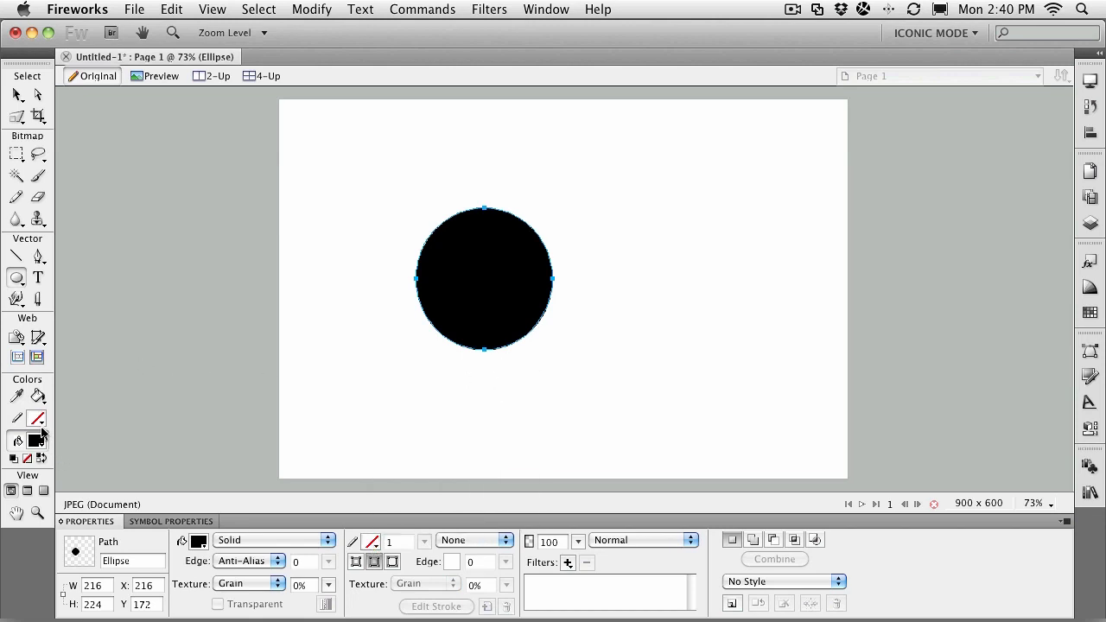
click(17, 95)
click(35, 441)
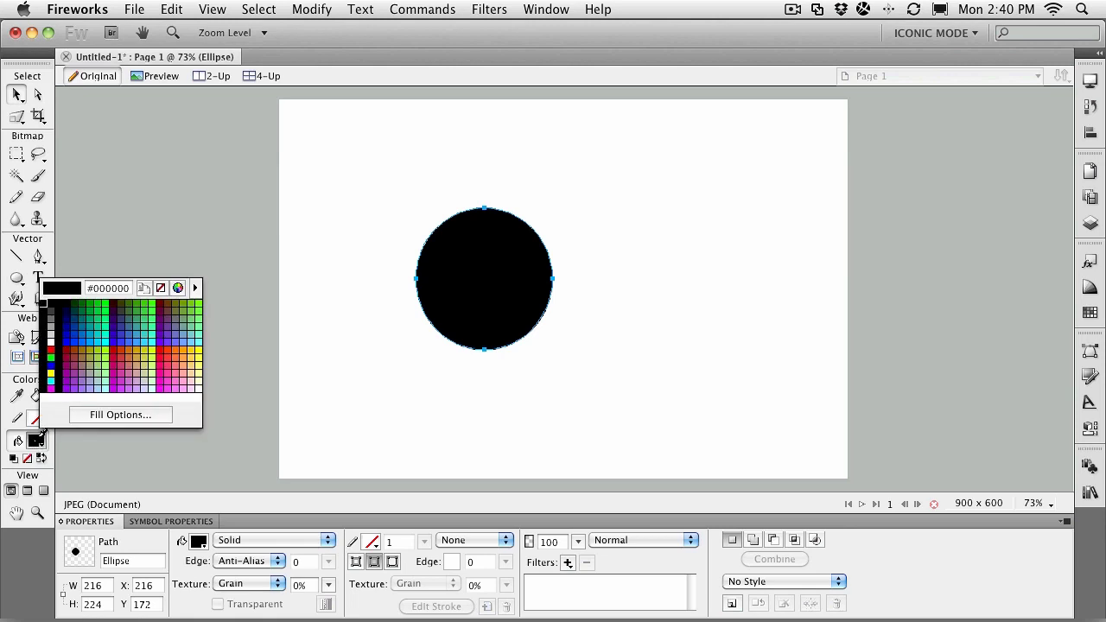
click(37, 443)
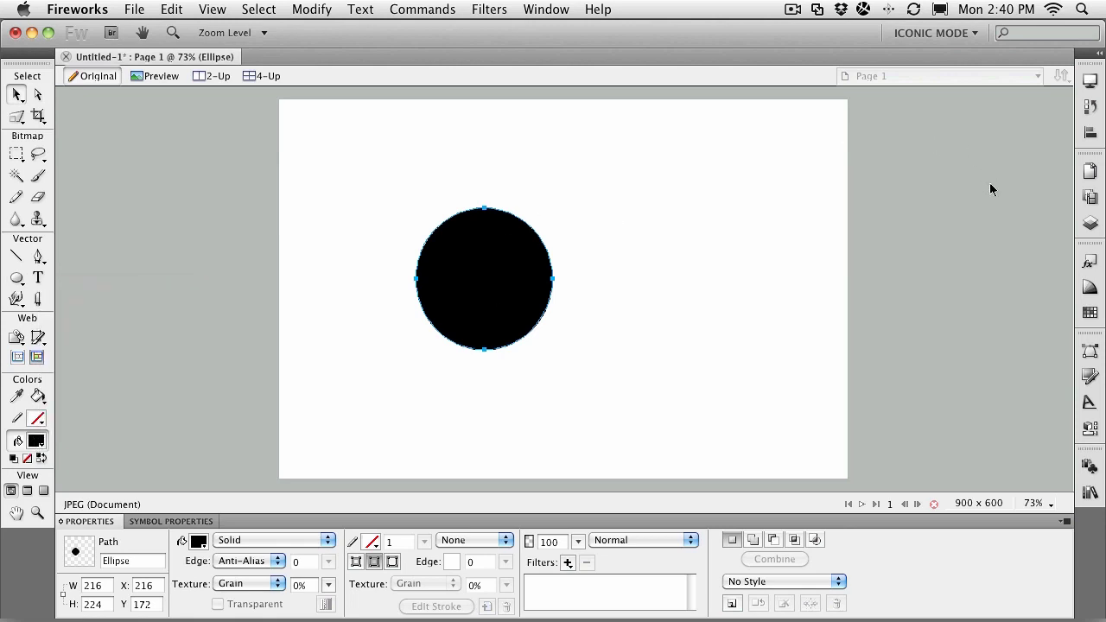
- Using the Color Palette's Selector, set the ellipse's stroke colour to #AD3400 and its fill to #AA321D
click(1087, 290)
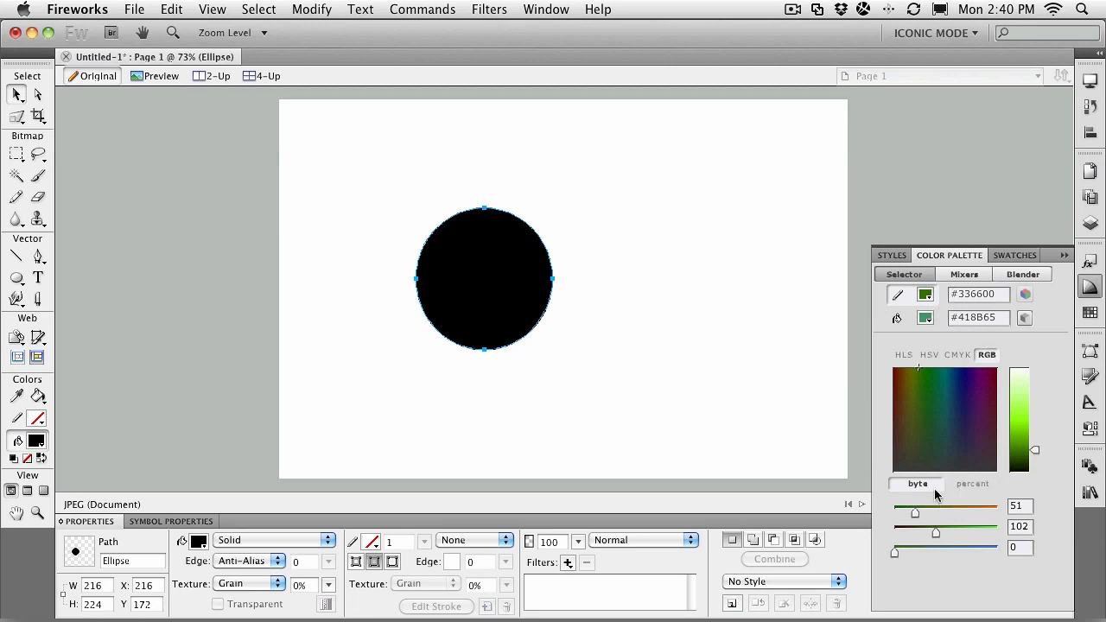
mouse_move(915, 516)
mouse_down()
mouse_move(977, 516)
mouse_move(914, 515)
mouse_move(917, 538)
mouse_move(937, 512)
mouse_move(965, 512)
mouse_up()
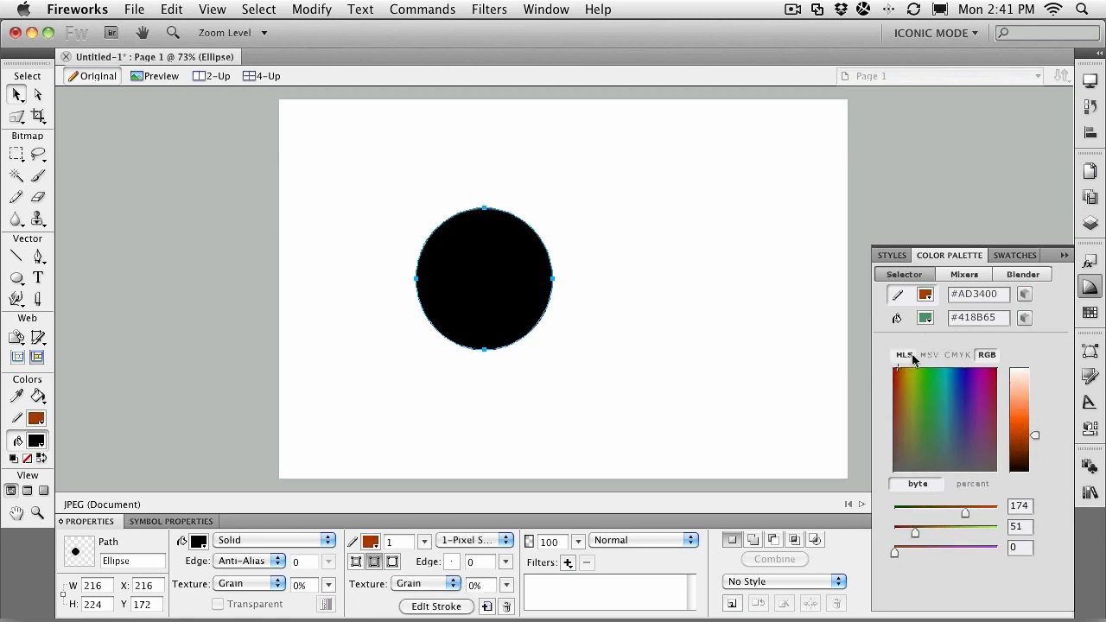
click(924, 318)
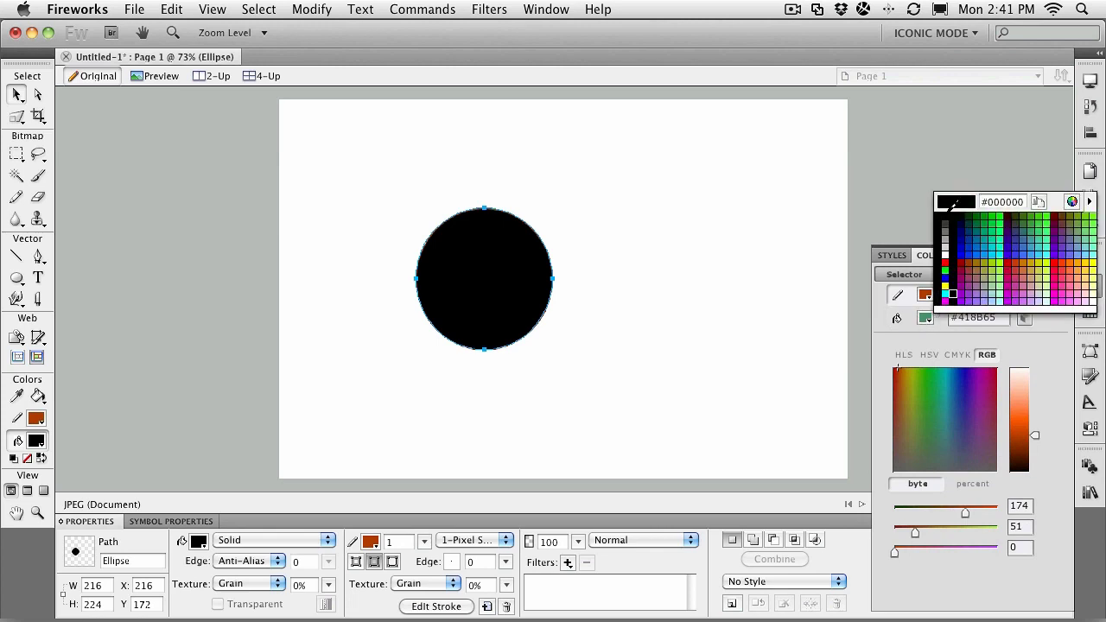
click(924, 400)
mouse_move(953, 532)
mouse_down()
mouse_move(914, 532)
mouse_move(964, 515)
mouse_up()
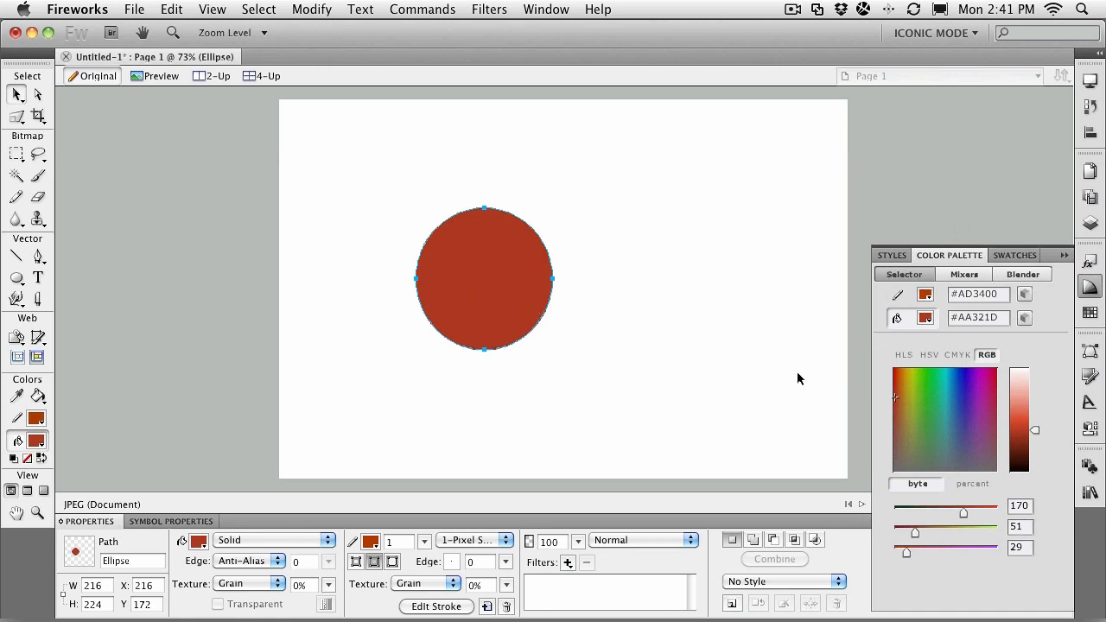
- Rotate the Mixers colour wheel's blue handle to violet and fill the ellipse with the green #25AE5D
click(965, 275)
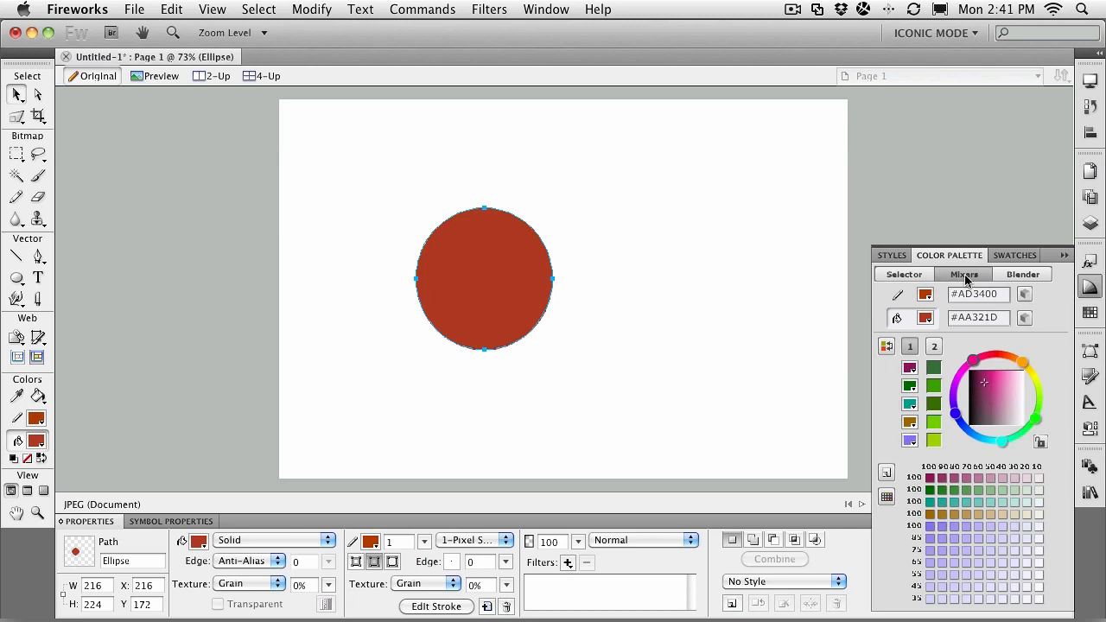
click(956, 415)
mouse_move(955, 418)
mouse_down()
mouse_move(952, 395)
mouse_move(983, 364)
mouse_move(1021, 364)
mouse_move(1040, 396)
mouse_move(1023, 433)
mouse_up()
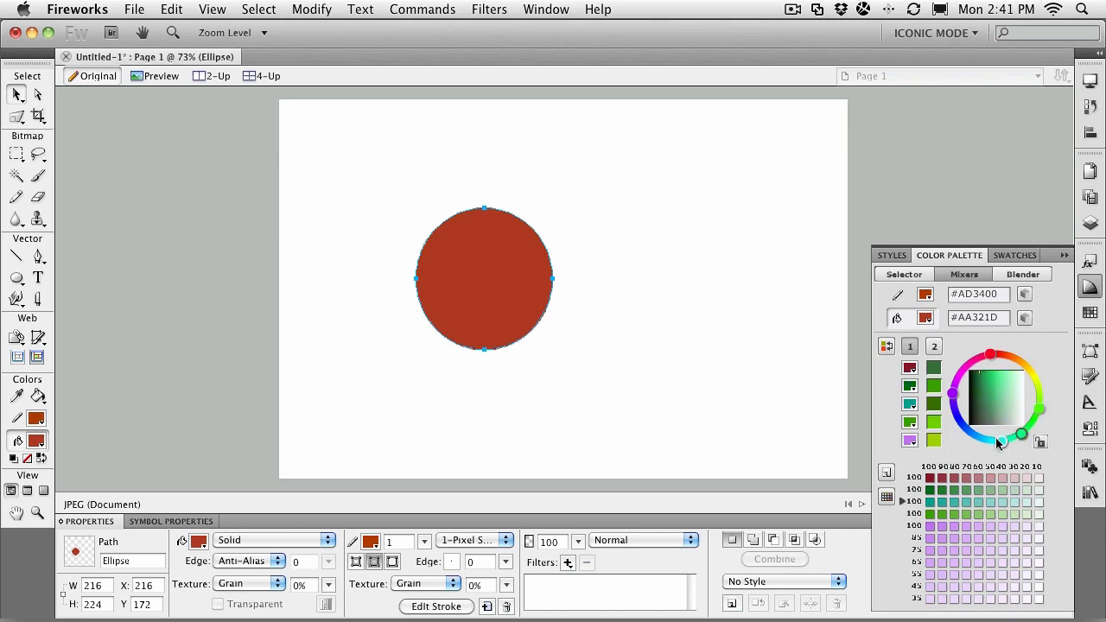
click(924, 318)
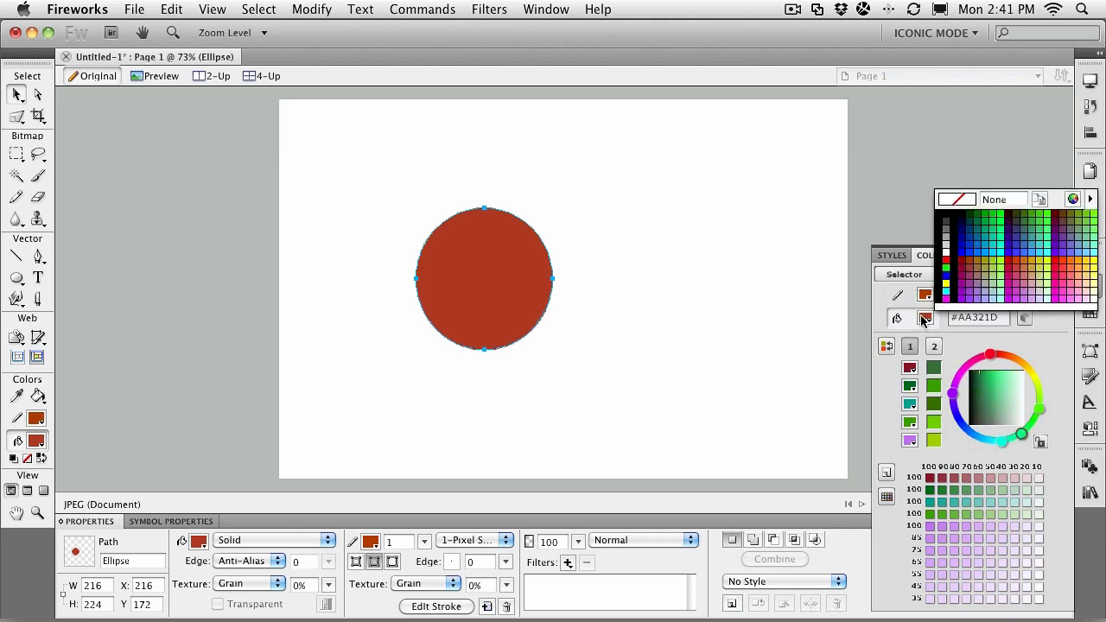
click(988, 381)
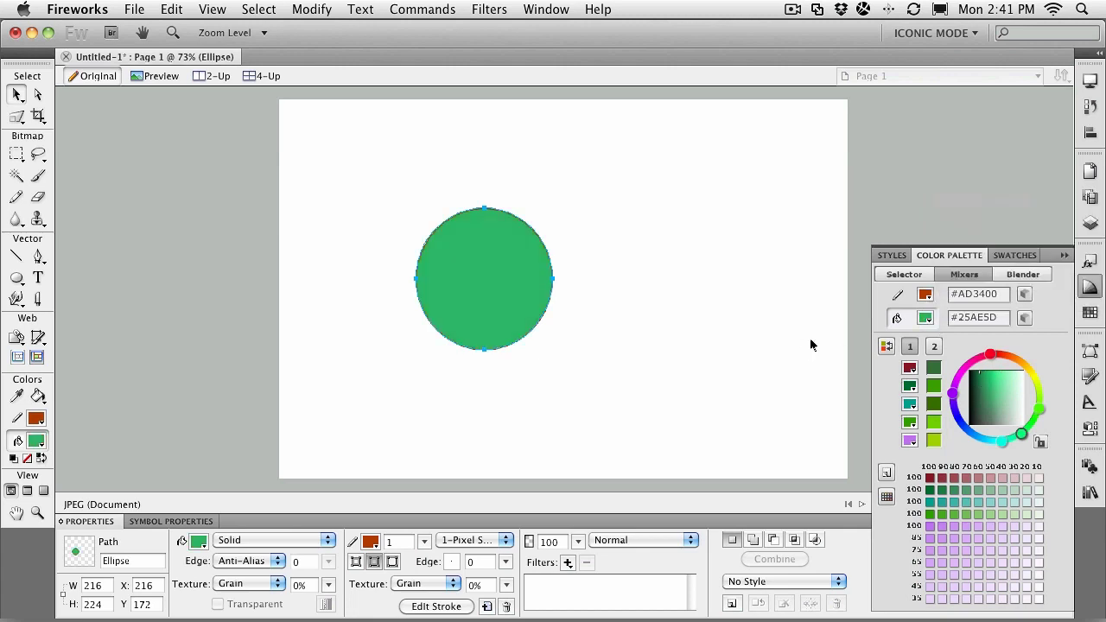
- Adjust the red handle on the colour wheel and fill the ellipse with the lilac tint #D4A4F4
mouse_move(989, 354)
mouse_down()
mouse_move(964, 368)
mouse_move(992, 369)
mouse_up()
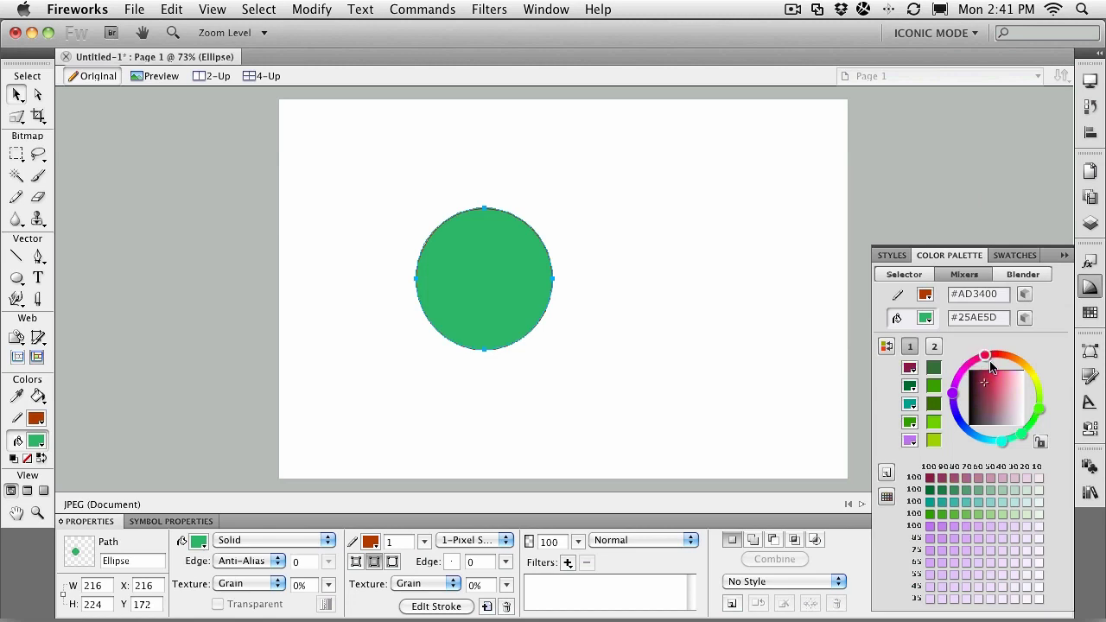
click(964, 537)
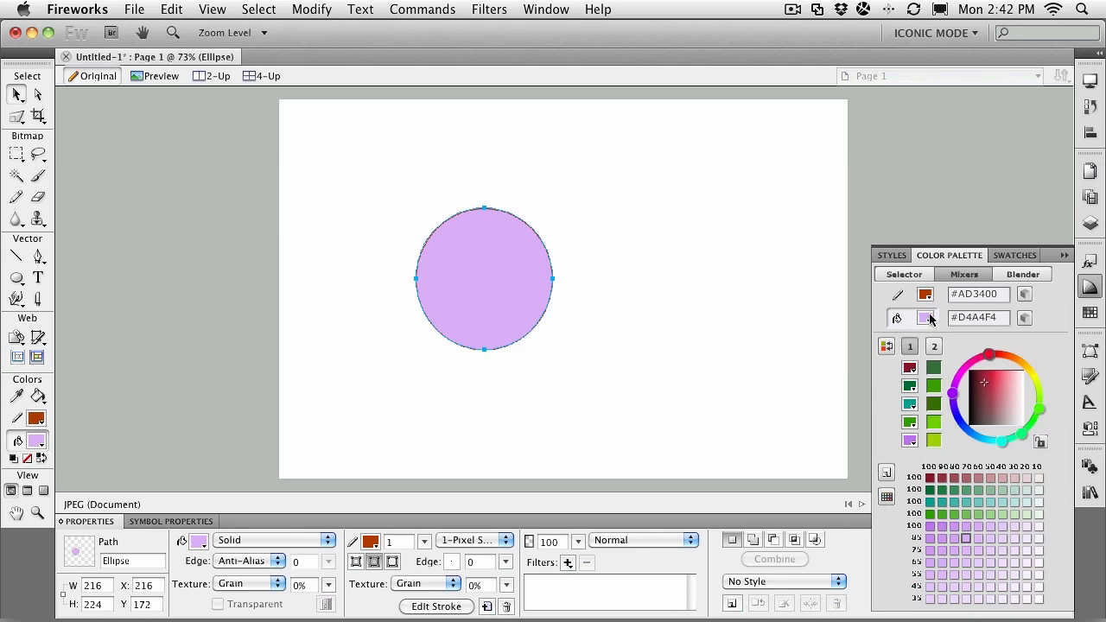
- Reduce the Blender's blend between #996633 and #336600 to 19 steps and collapse the Color Palette
click(1024, 275)
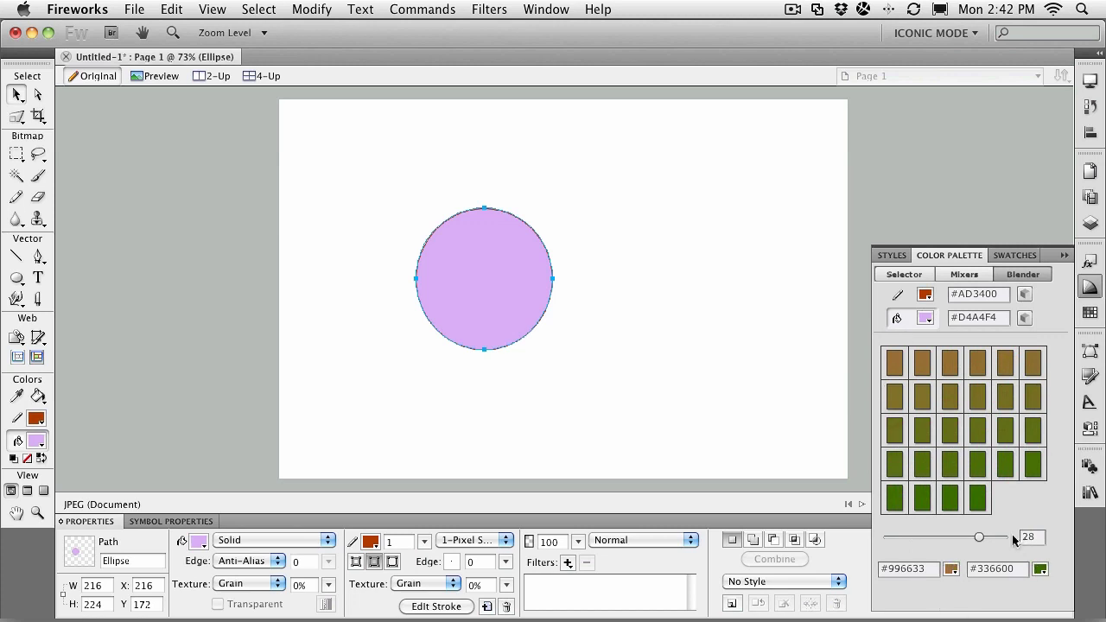
drag(981, 540, 946, 540)
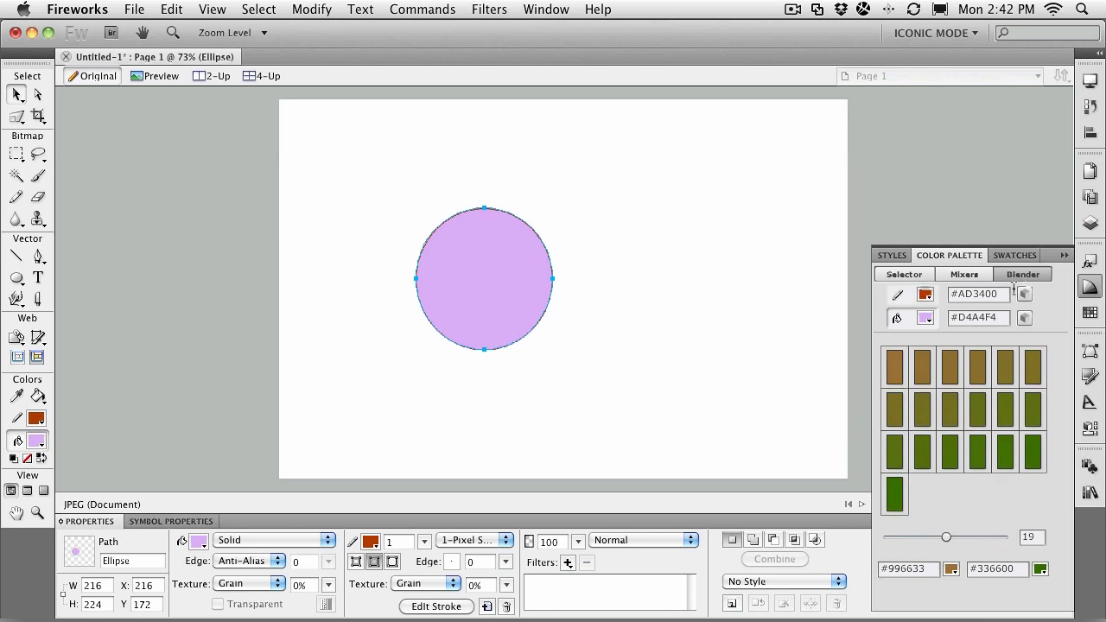
click(1065, 255)
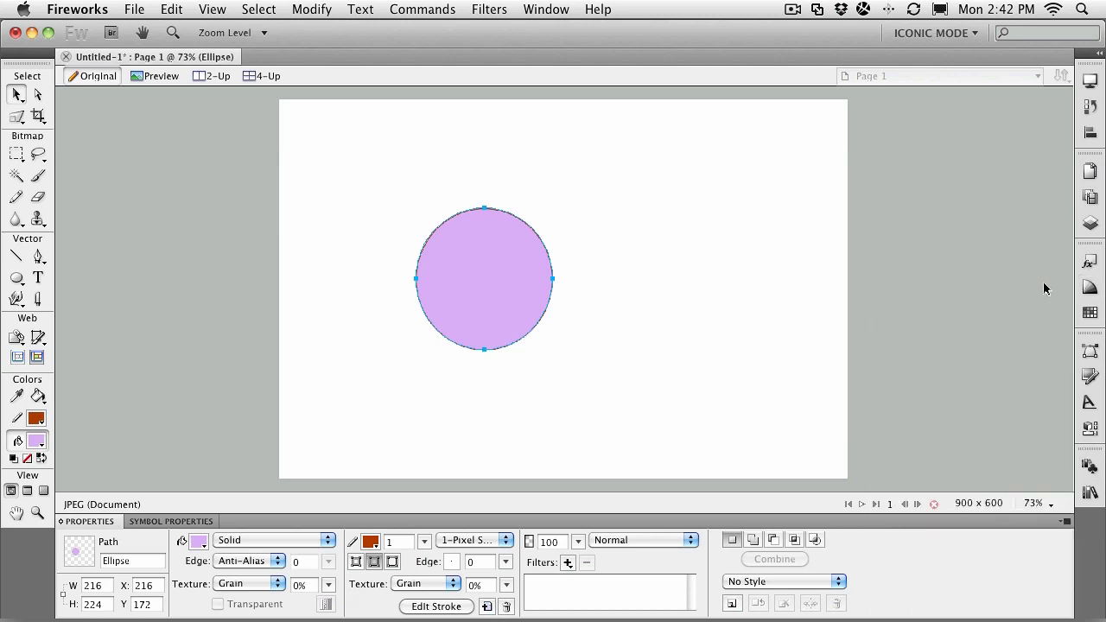
- Show the Swatches and load the Color Cubes colour set
click(1089, 314)
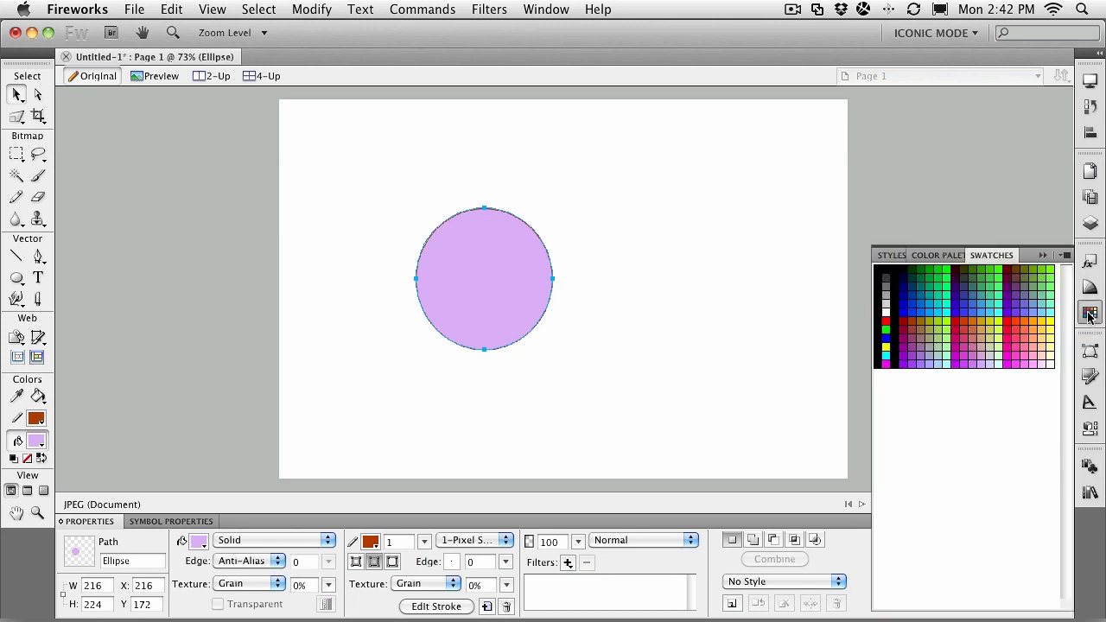
click(1066, 256)
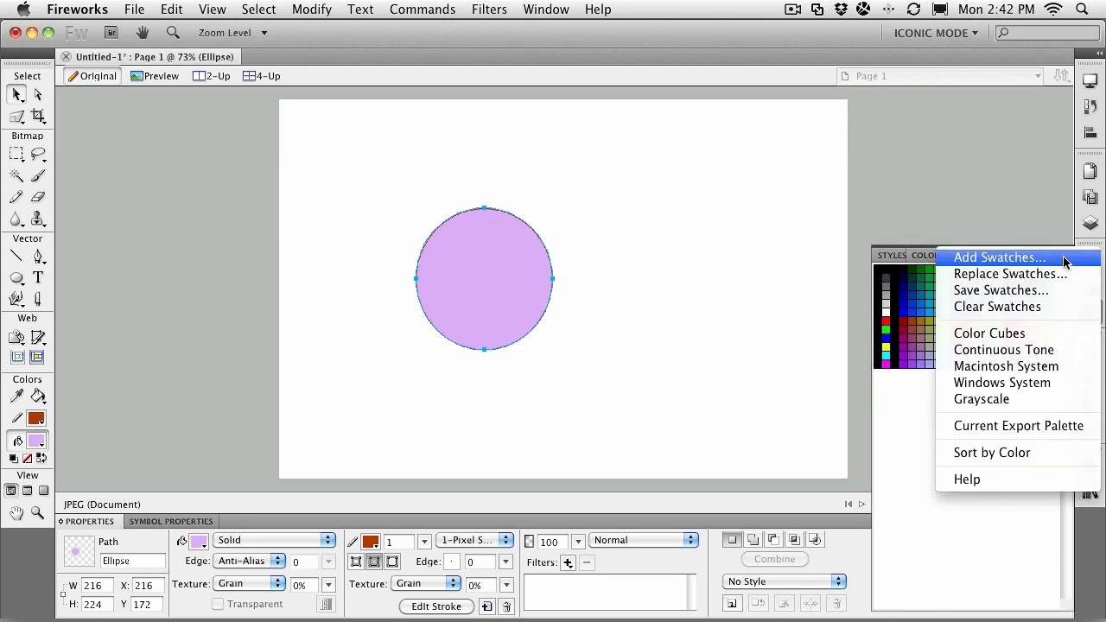
click(1004, 338)
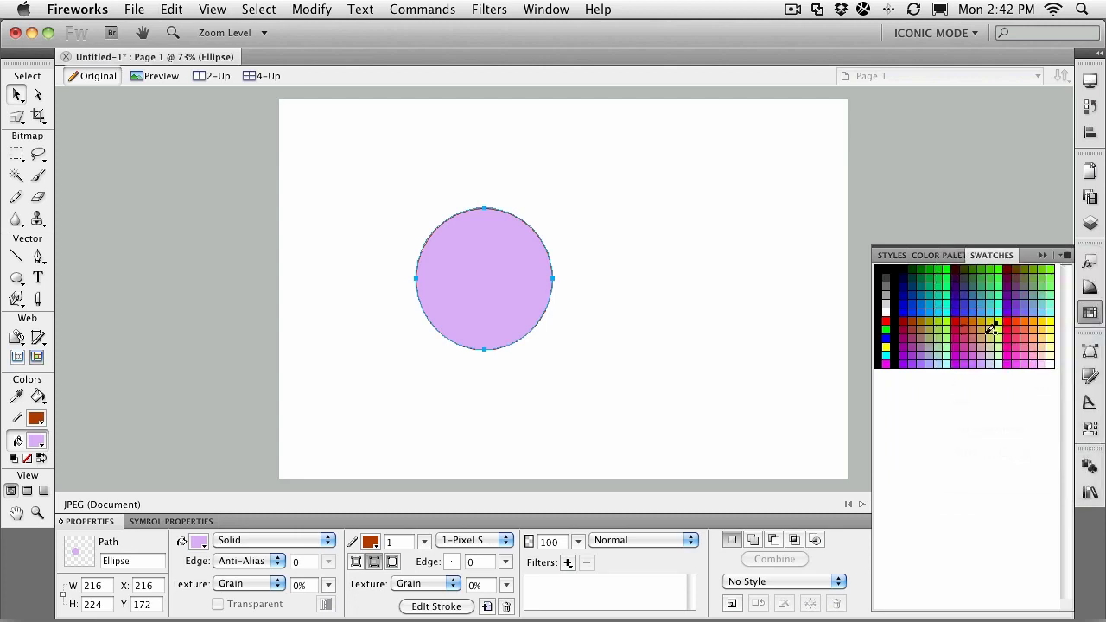
- Try the Continuous Tone, Macintosh System, Windows System and Grayscale swatch sets one after another
click(1062, 256)
click(1003, 350)
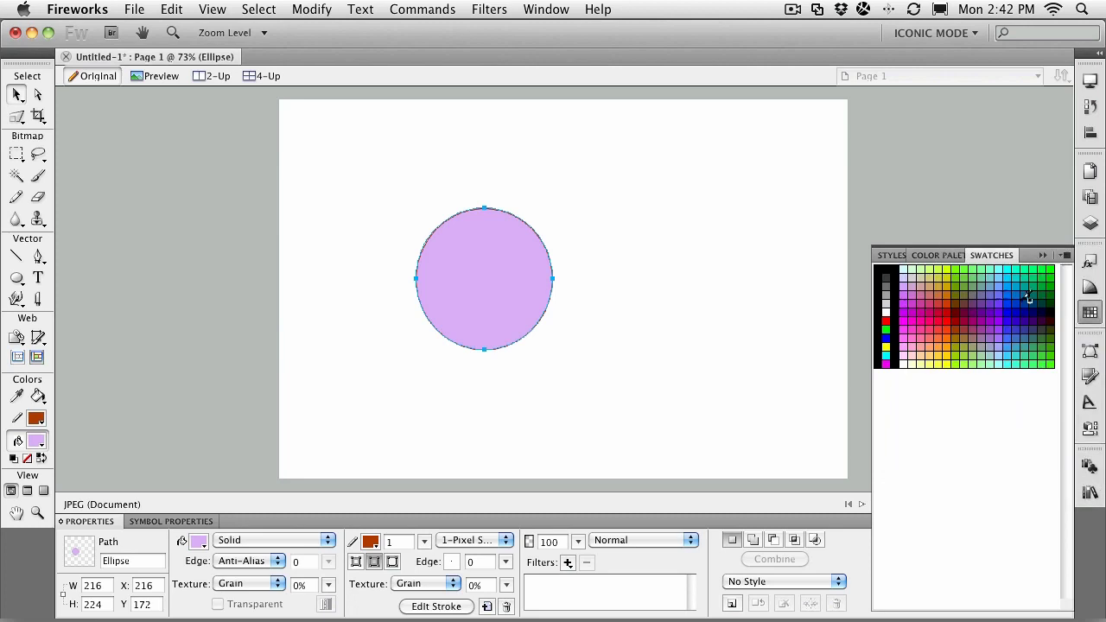
click(1065, 258)
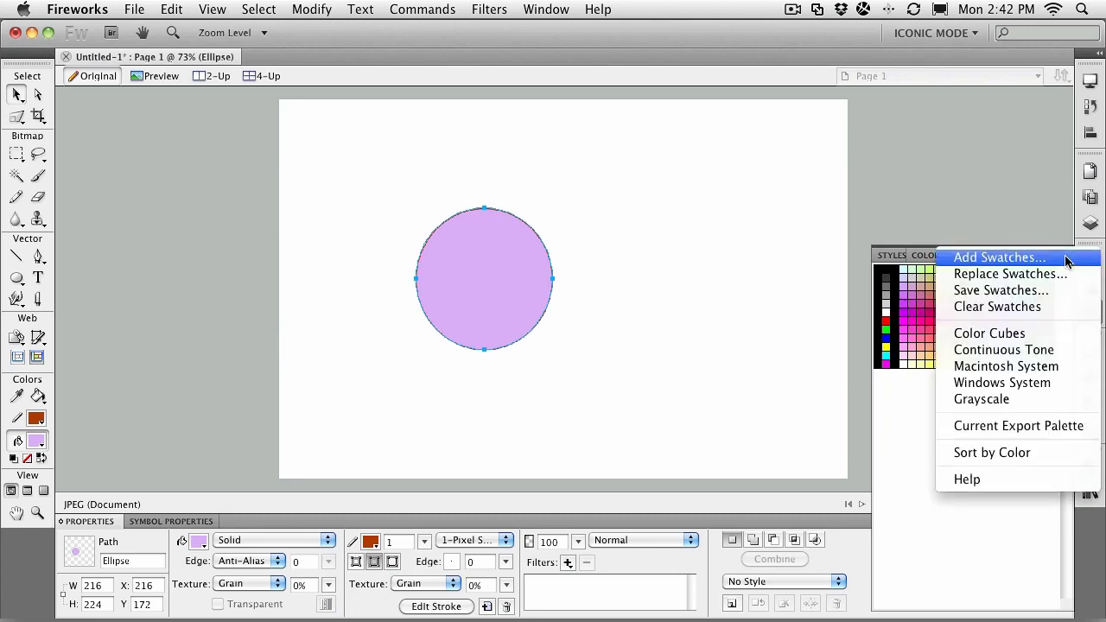
click(1005, 366)
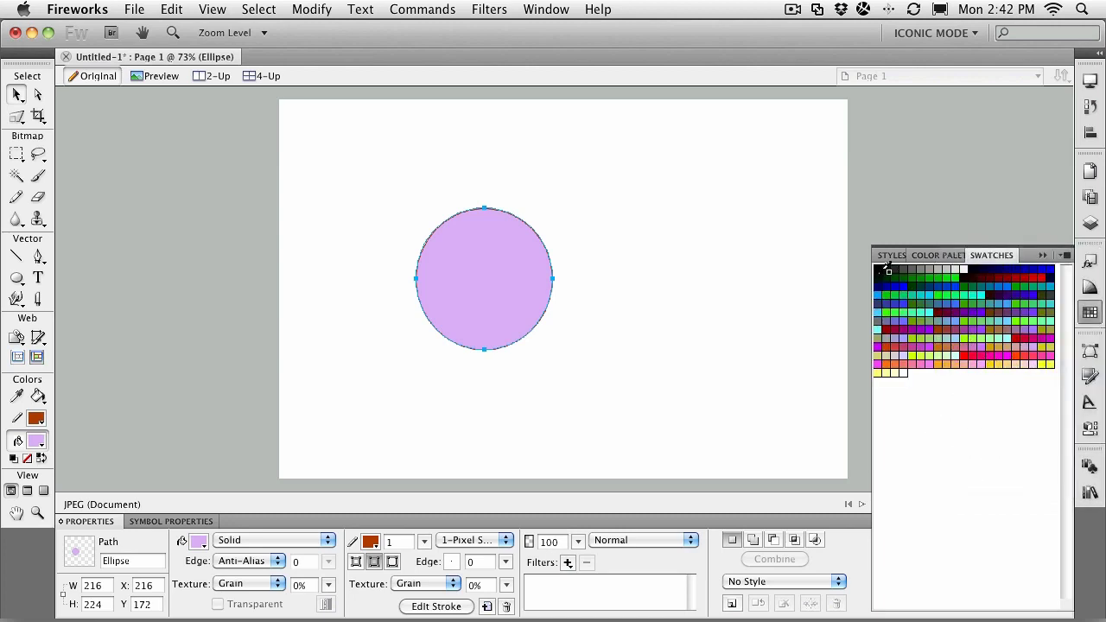
click(1065, 255)
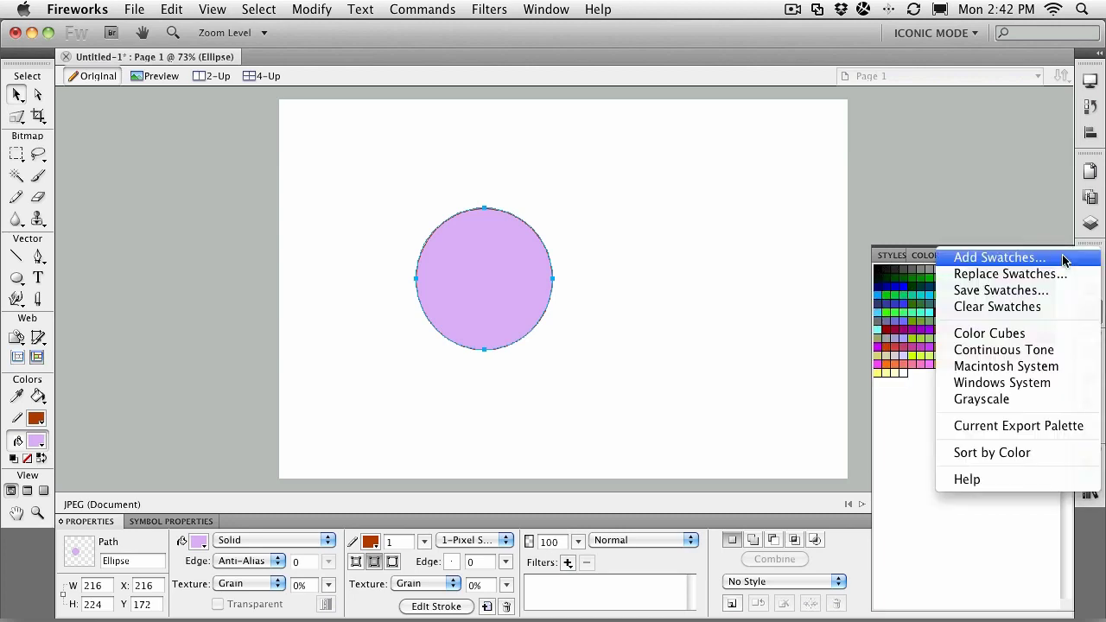
click(1002, 383)
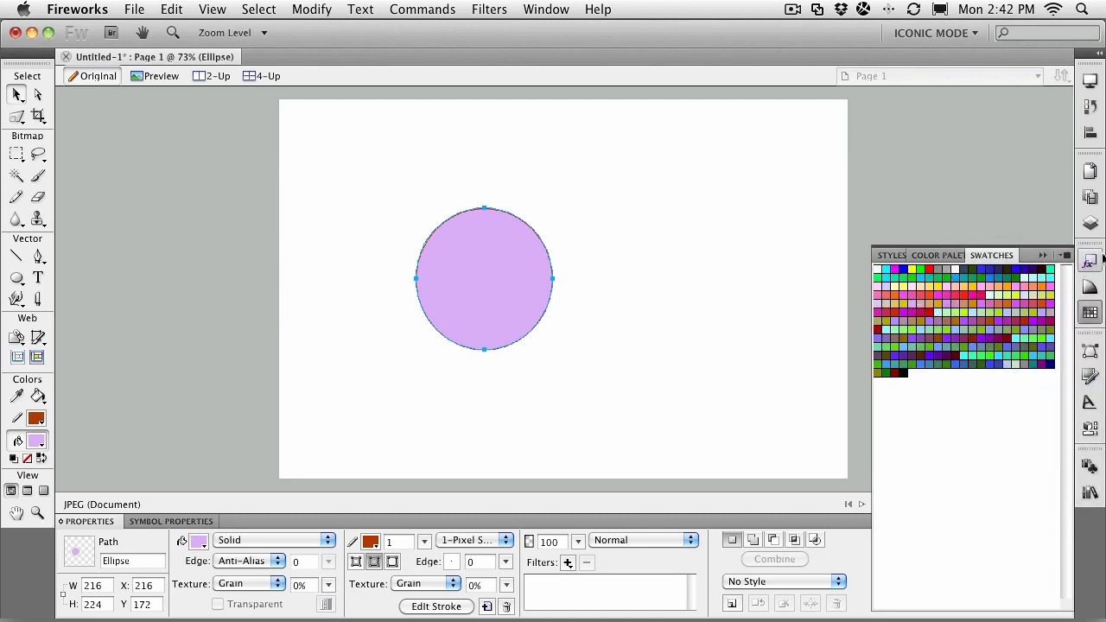
click(1065, 256)
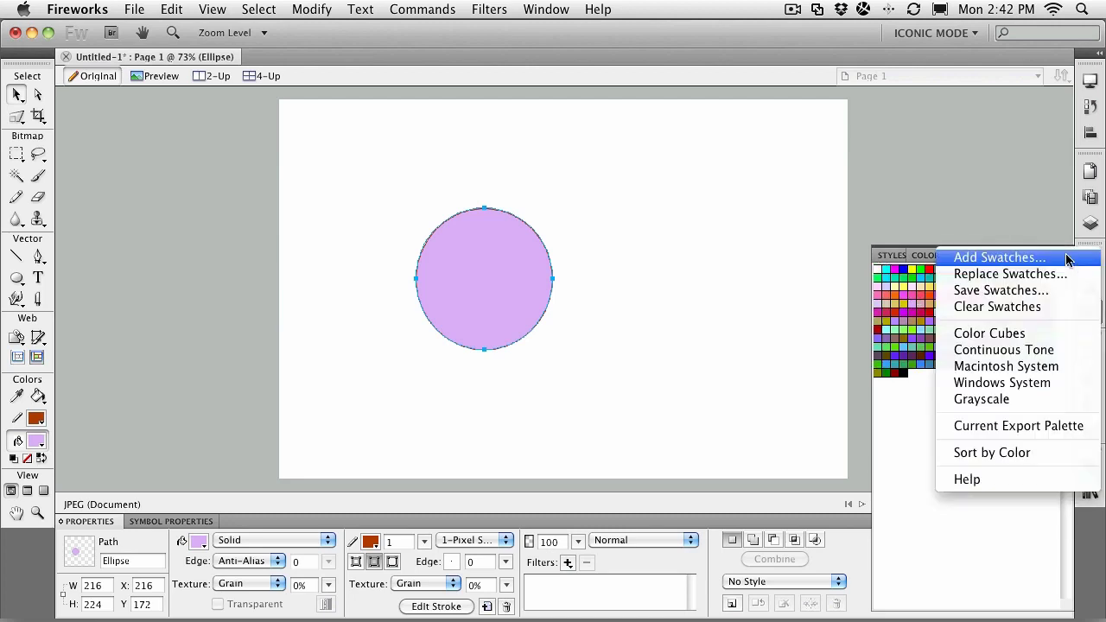
click(981, 399)
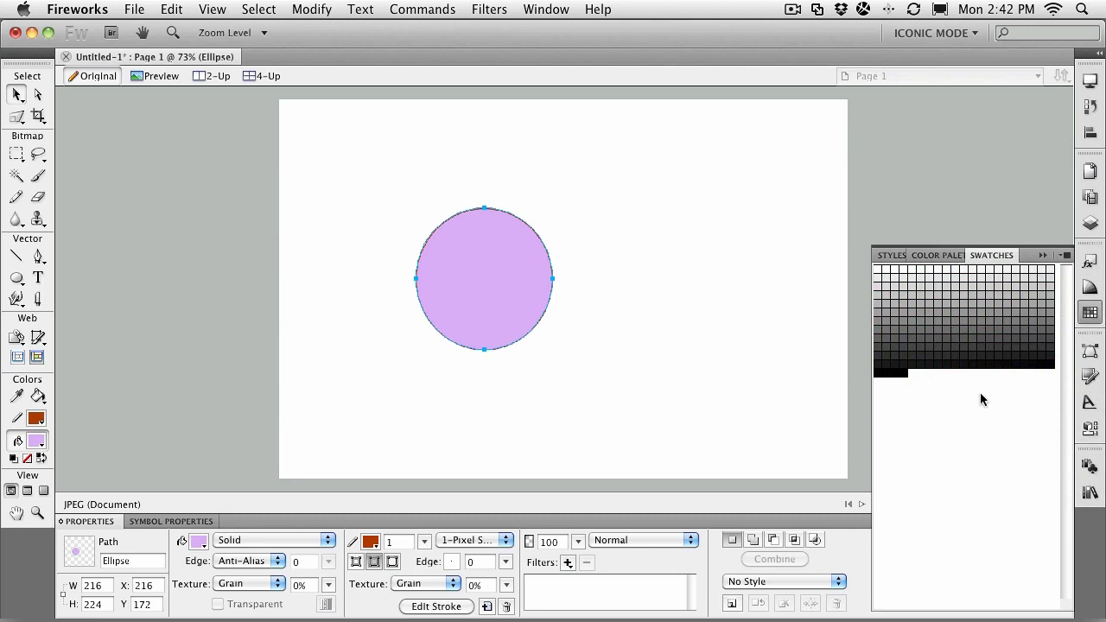
- Switch the swatches back to the Color Cubes set and deselect the ellipse
click(1066, 256)
click(1000, 337)
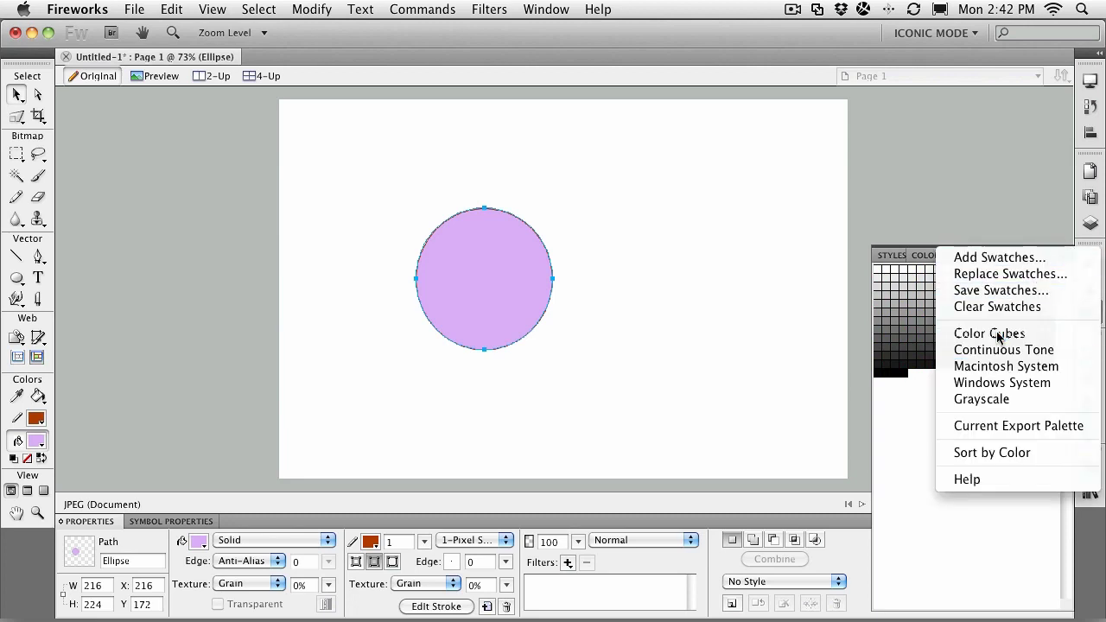
click(794, 300)
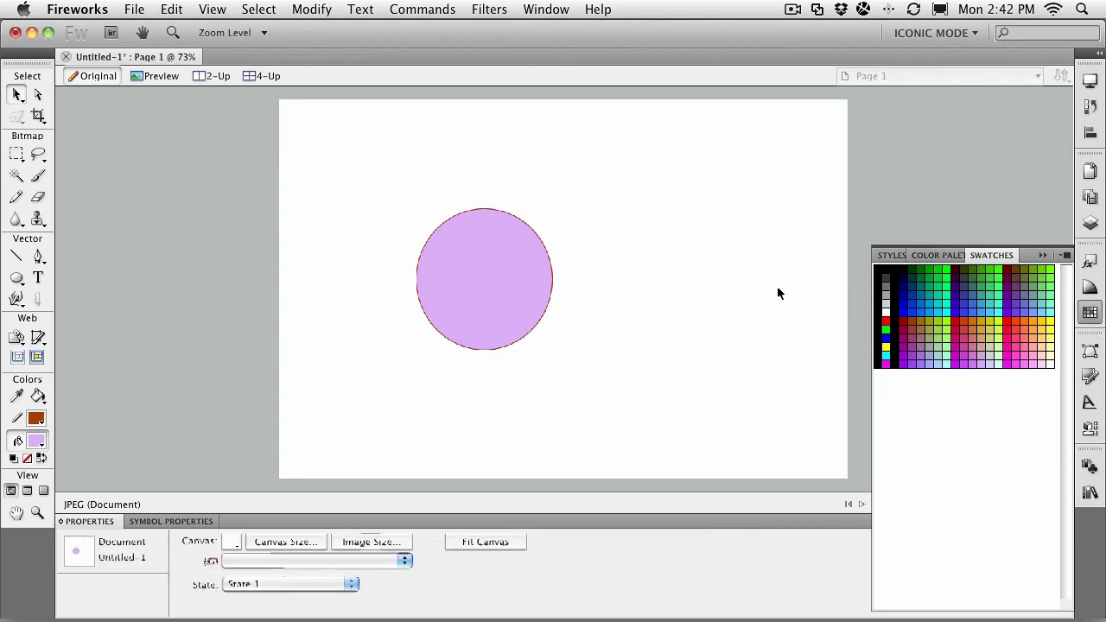
- Select the ellipse and open the Kuler extension
click(489, 292)
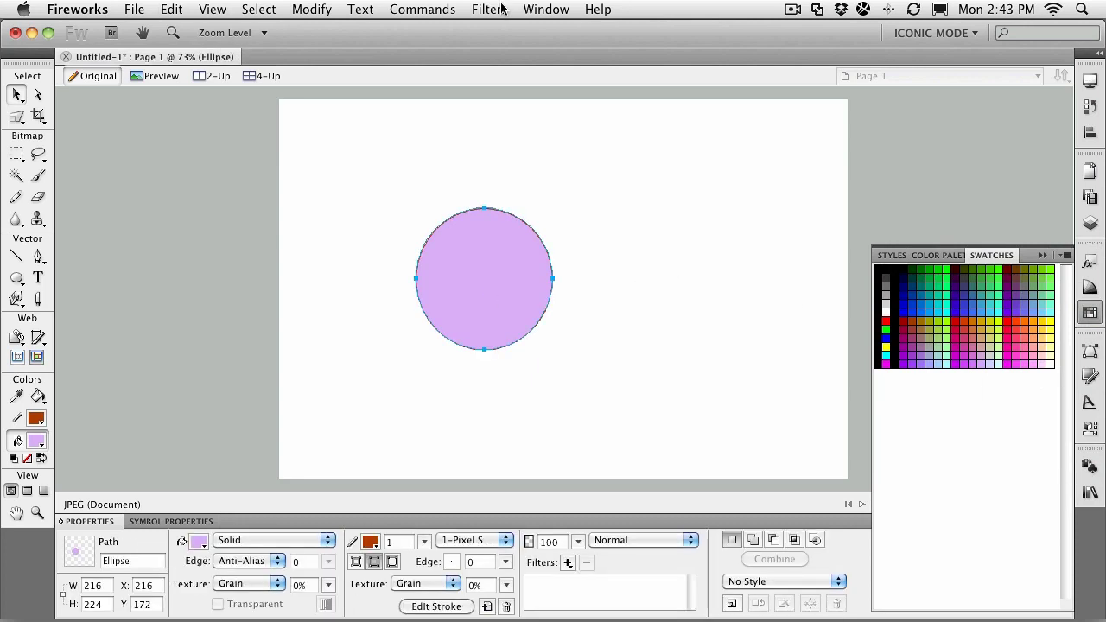
click(546, 9)
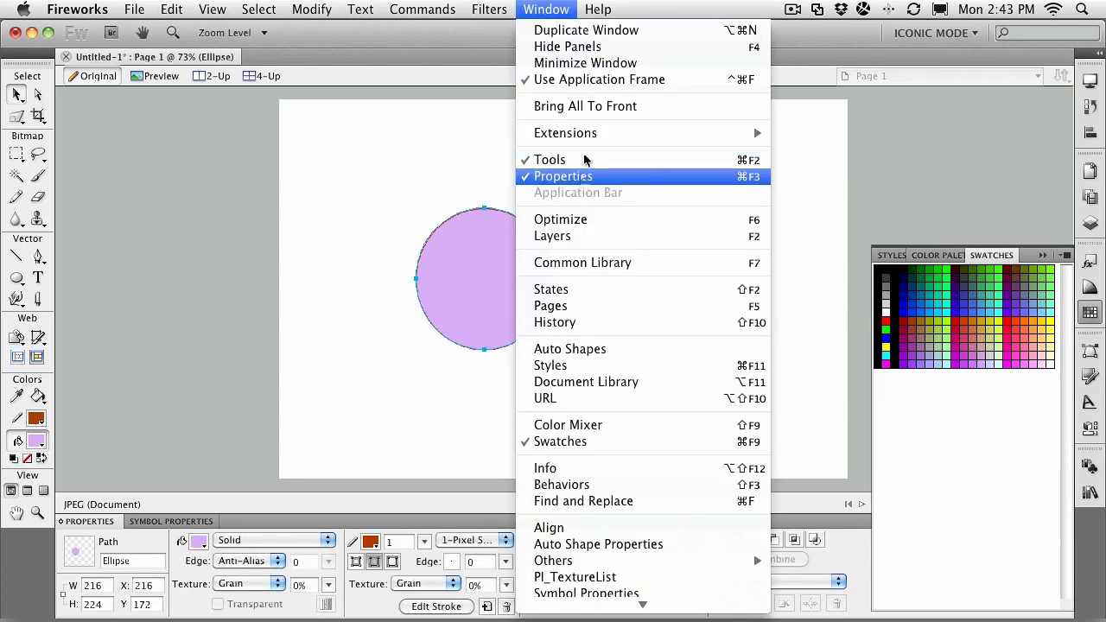
mouse_move(589, 137)
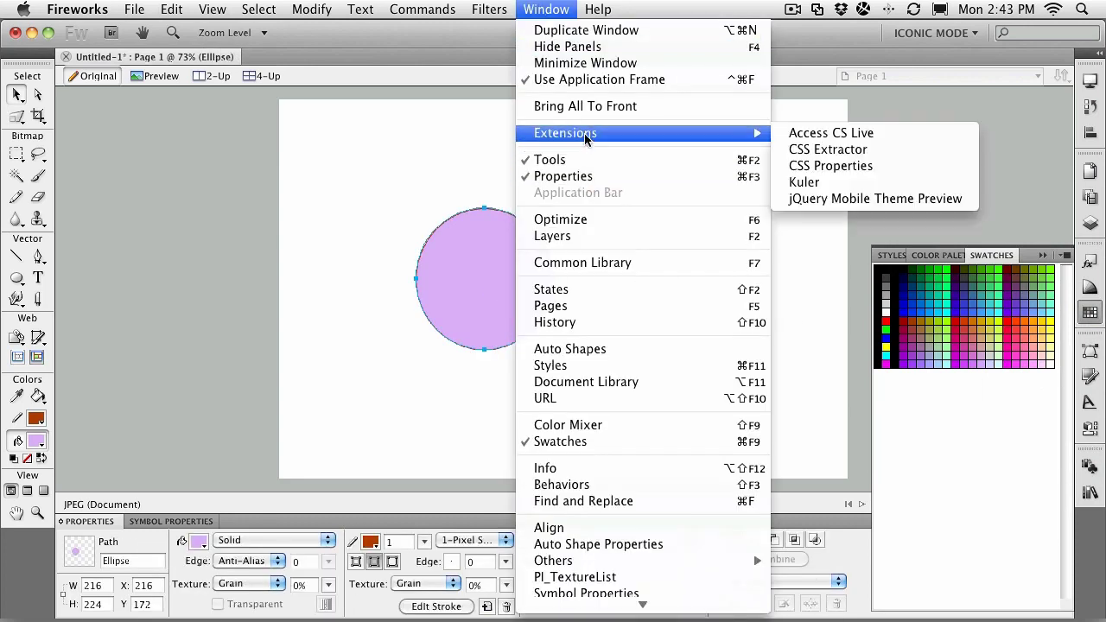
click(843, 185)
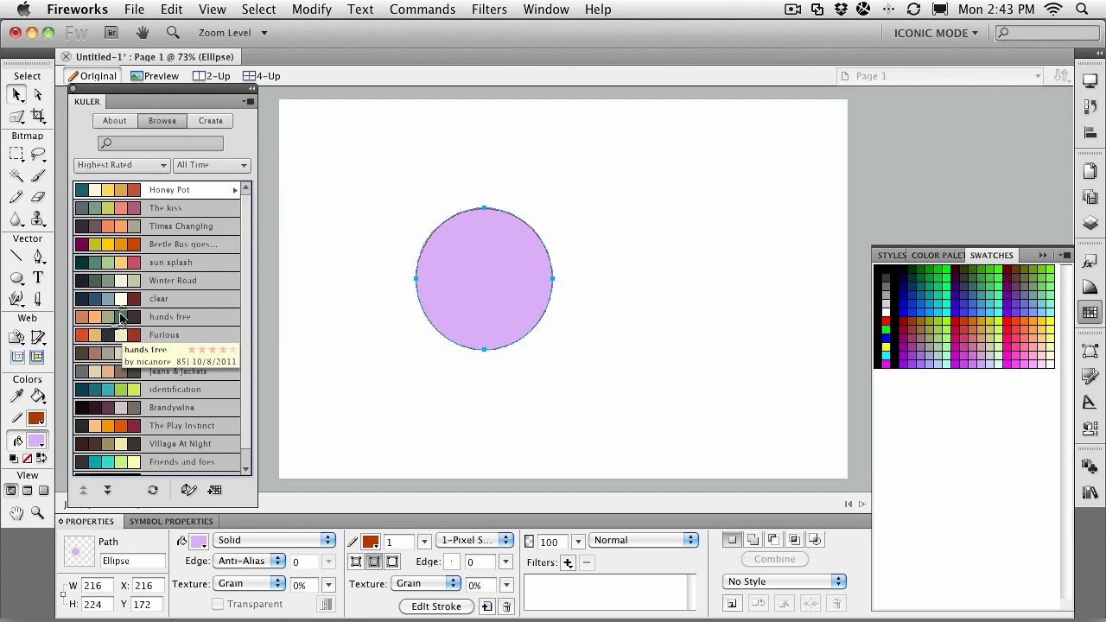
- List Kuler's Highest Rated themes for the Last 7 Days and add the first theme's colours to the swatches
click(141, 165)
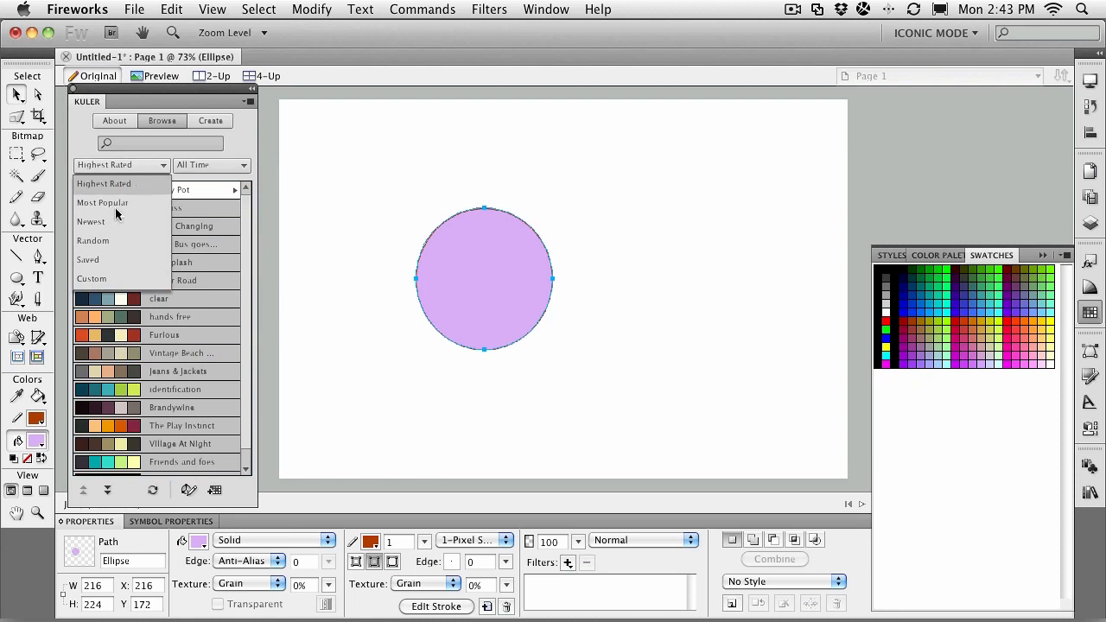
click(101, 184)
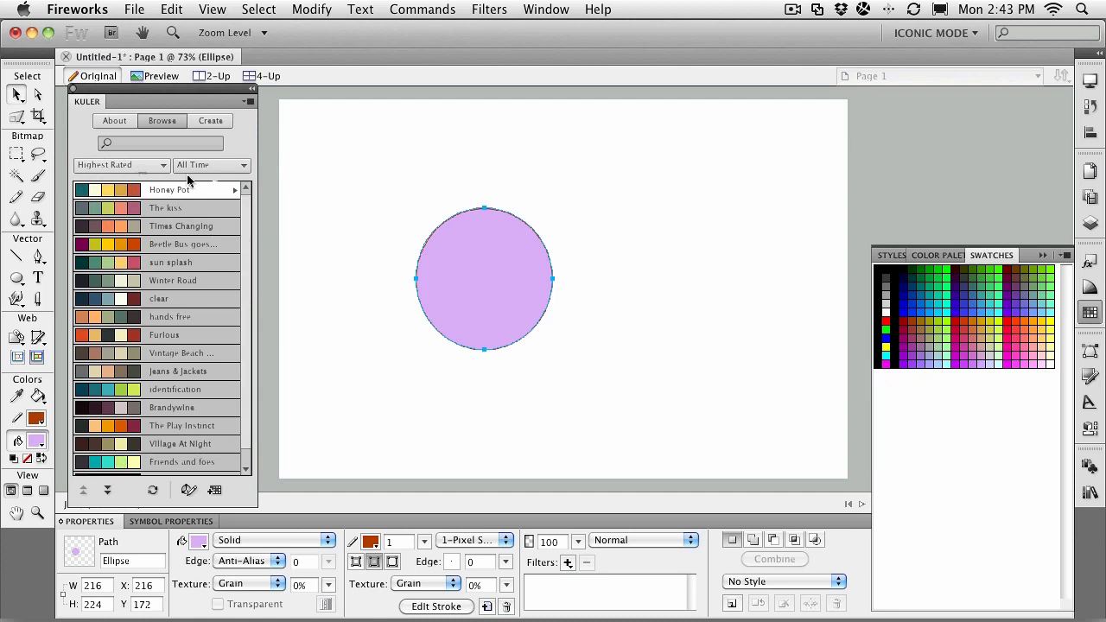
click(217, 167)
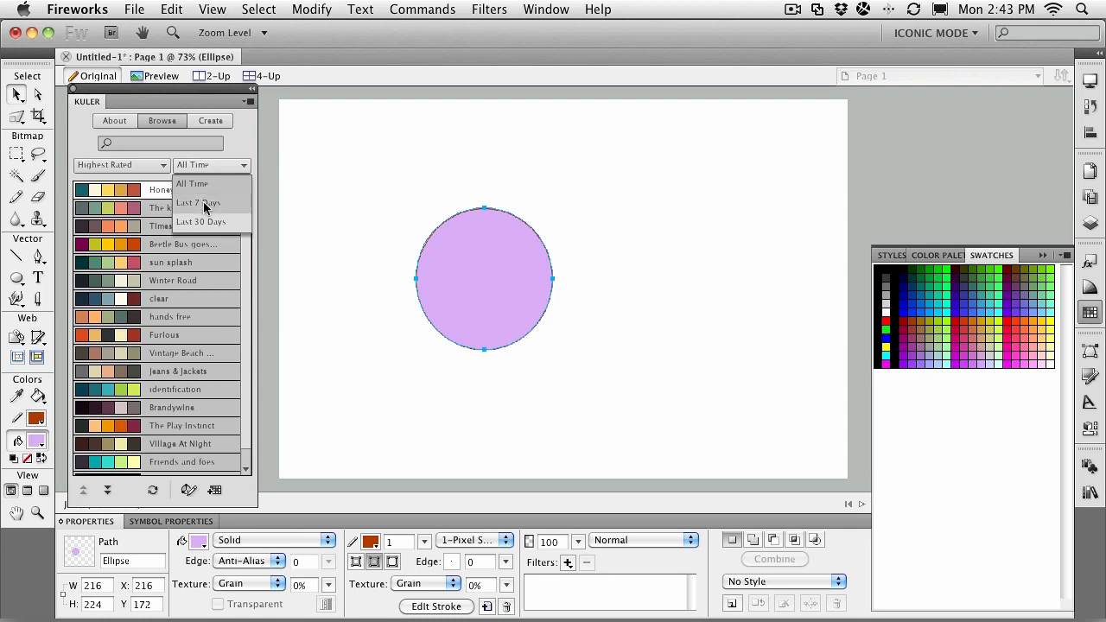
click(205, 204)
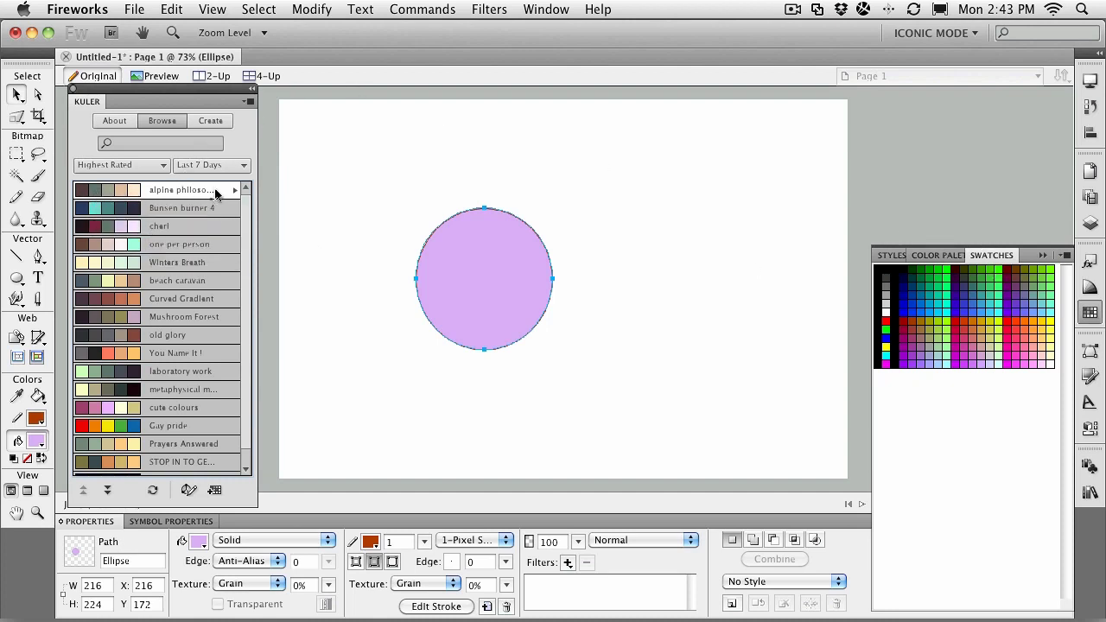
click(215, 490)
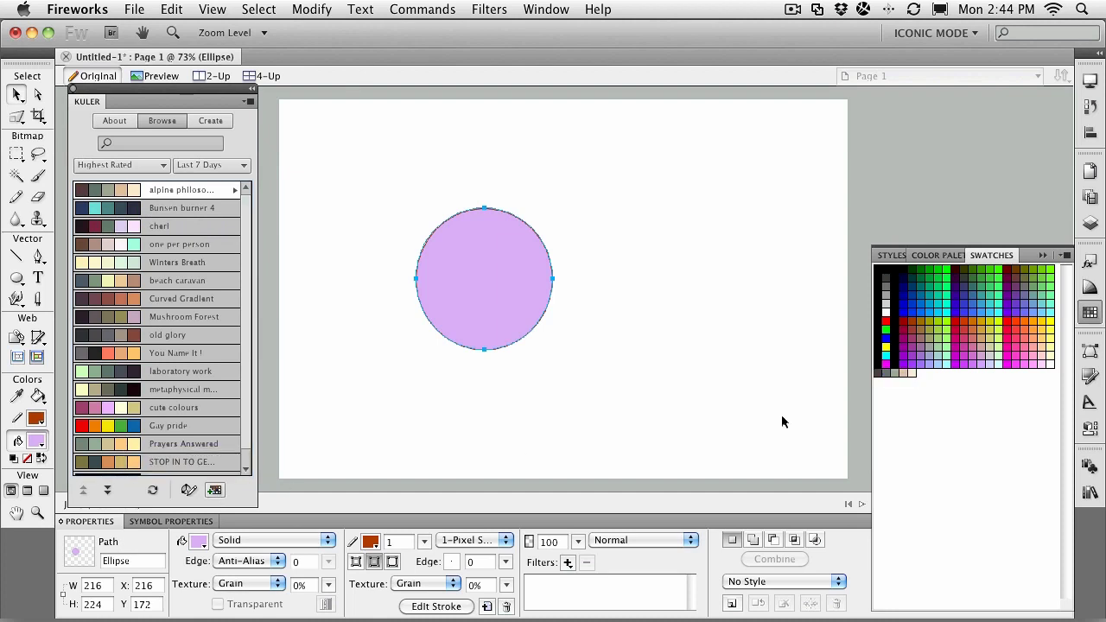
- Try the newly added theme swatches one after another as the ellipse's fill, ending on the dark brown
click(885, 371)
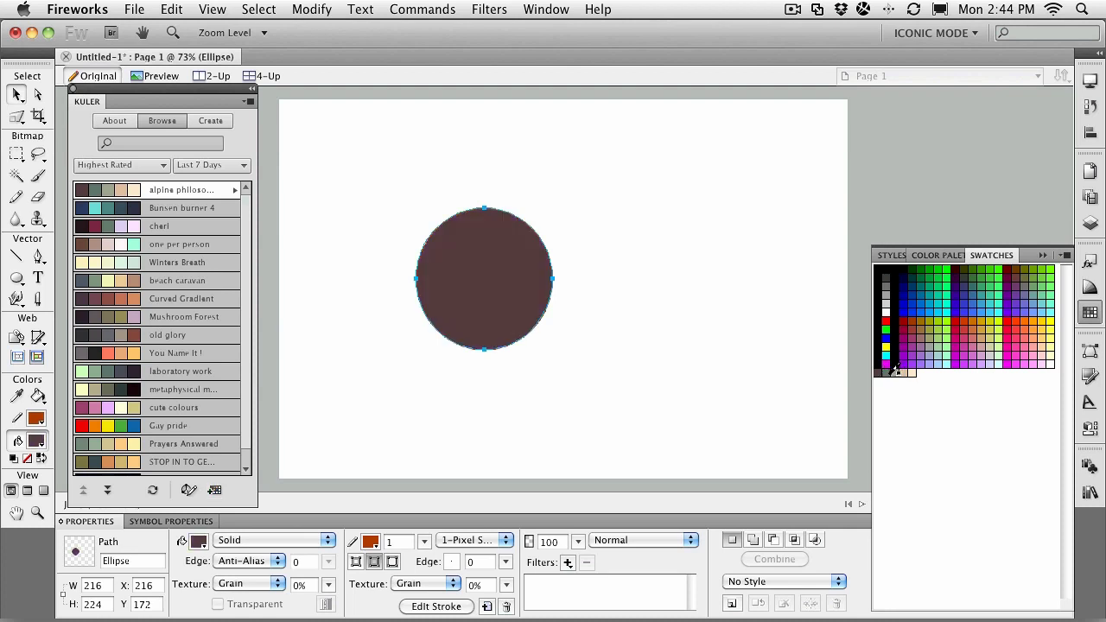
click(893, 370)
click(900, 370)
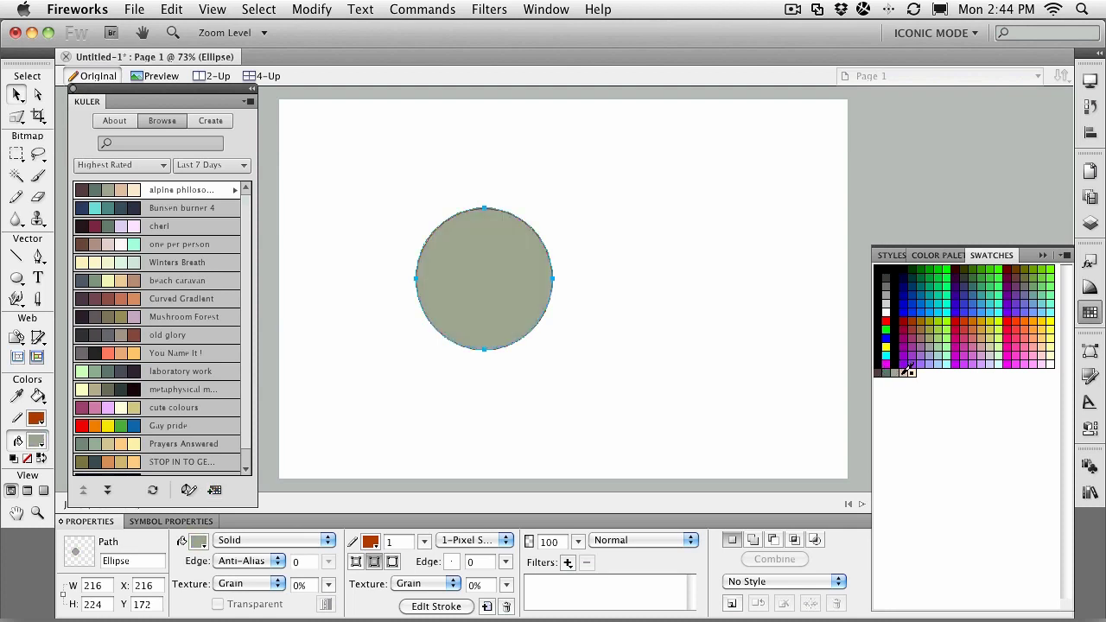
click(906, 370)
click(912, 371)
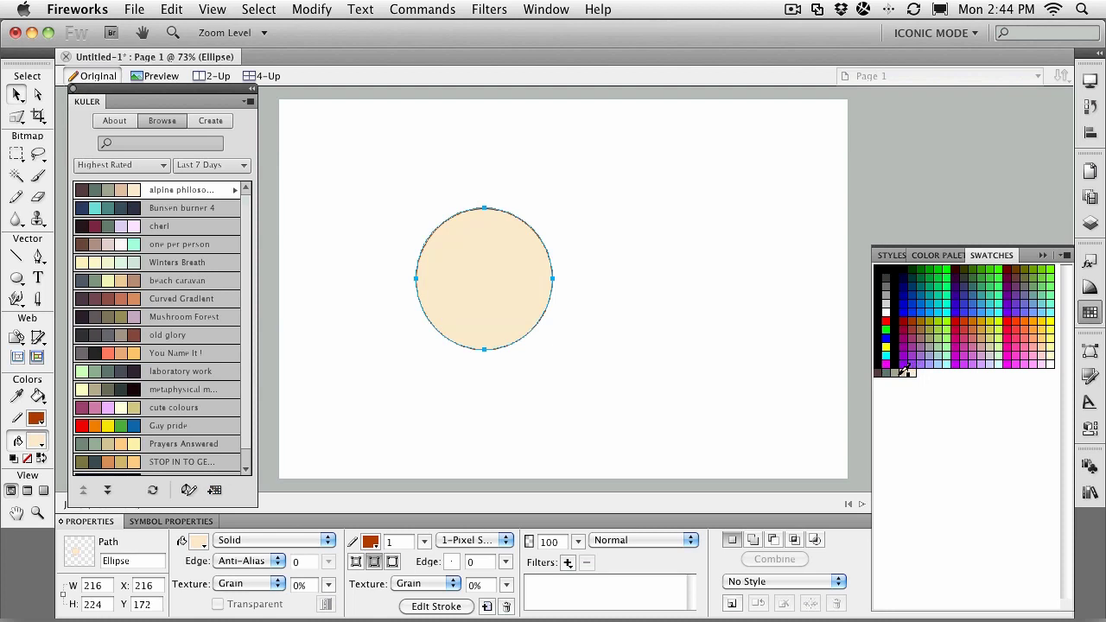
click(906, 371)
click(899, 371)
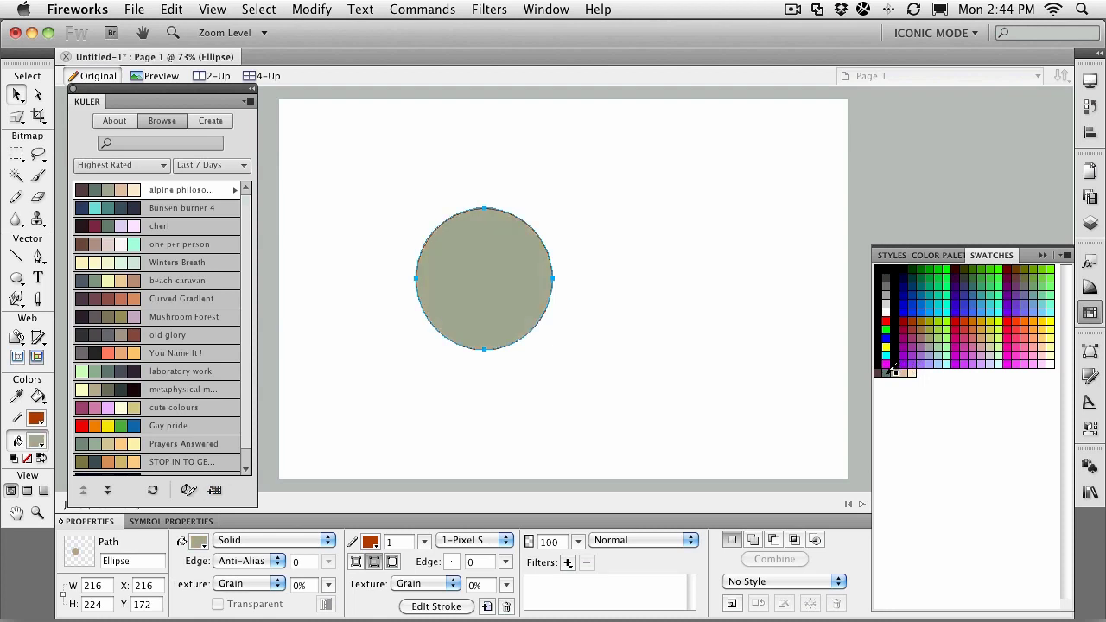
click(892, 371)
click(886, 371)
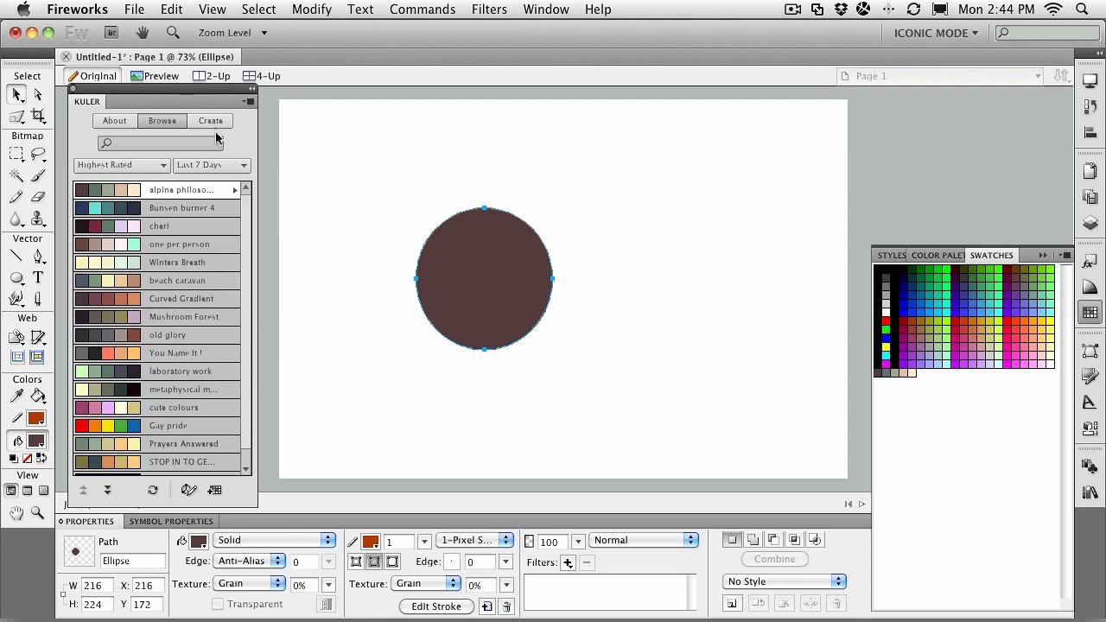
- Use the Color Palette's Selector to darken the lilac fill to #AF57EA on the ellipse
click(1089, 287)
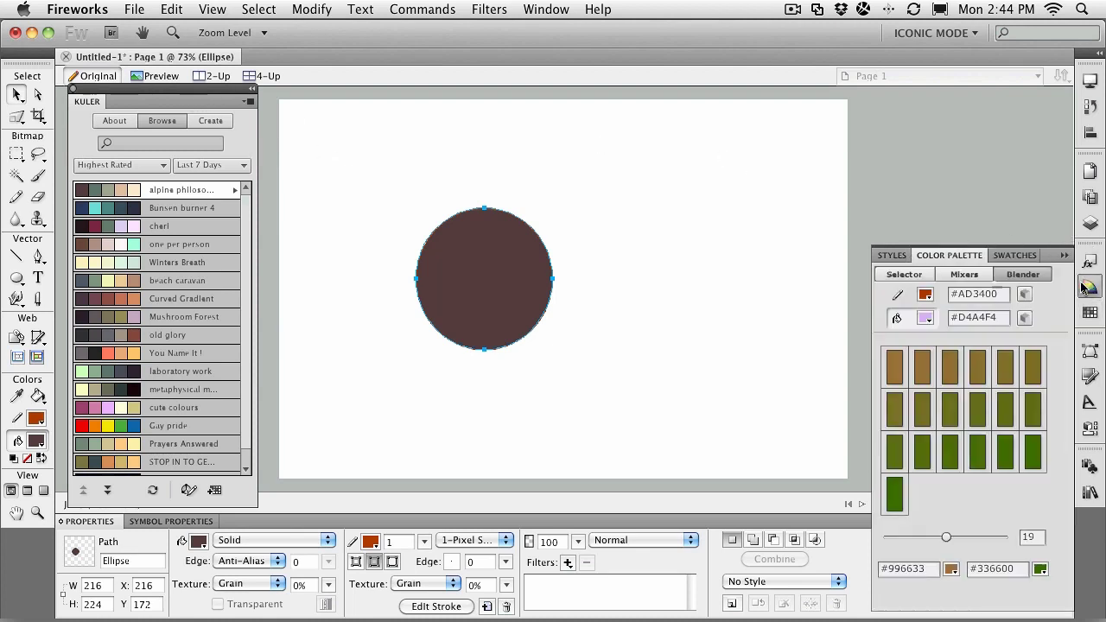
click(907, 275)
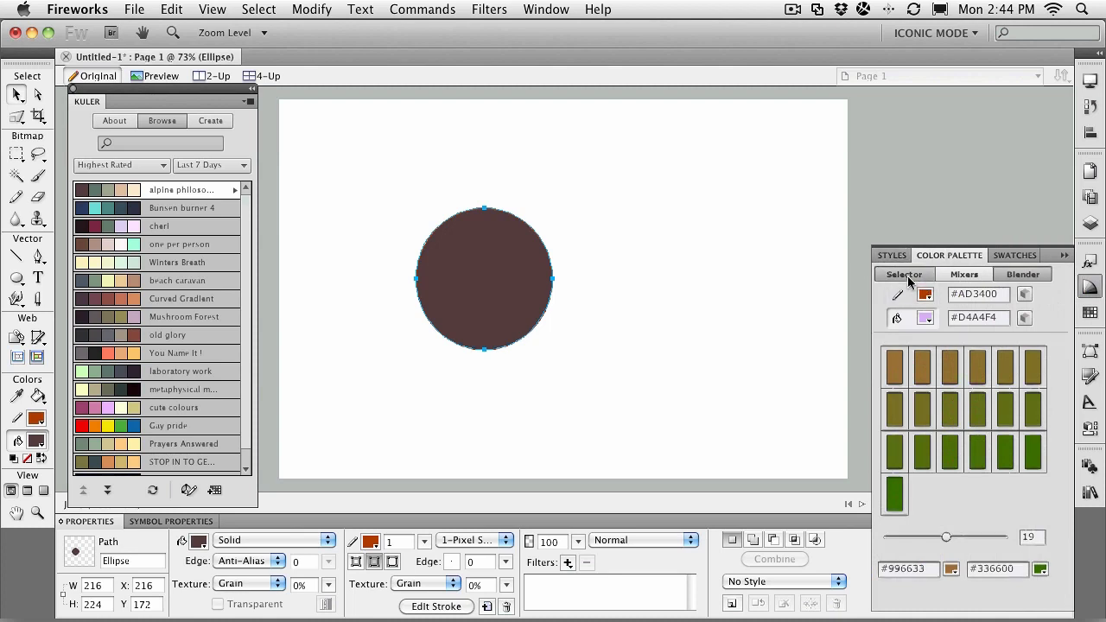
mouse_move(1034, 388)
mouse_down()
mouse_move(1034, 436)
mouse_move(1034, 380)
mouse_move(1034, 436)
mouse_move(1034, 404)
mouse_up()
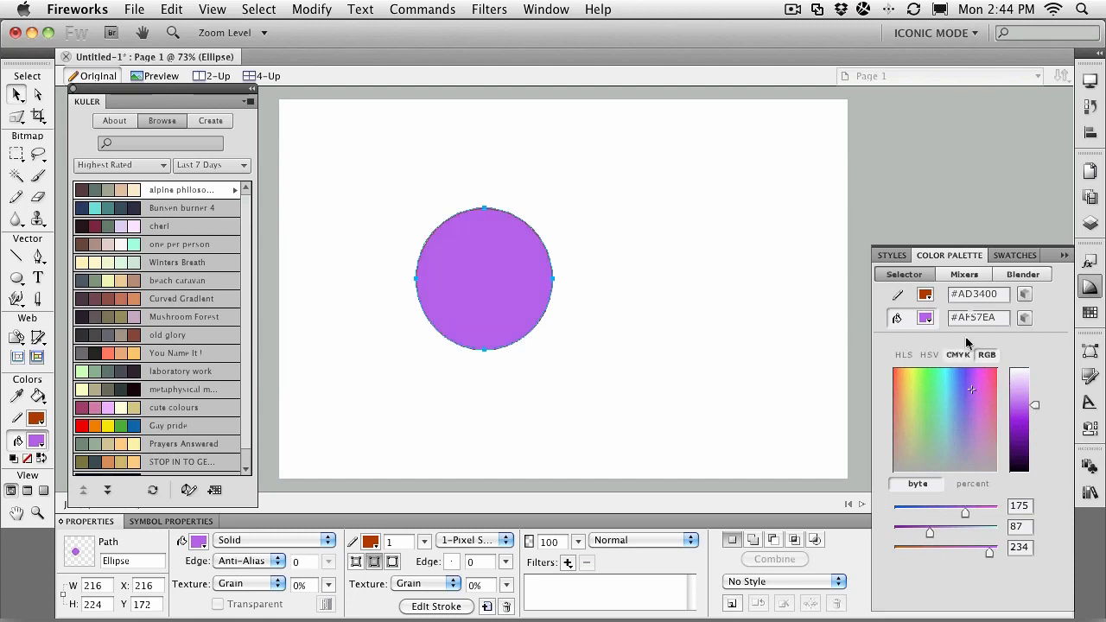
- Review the Color Palette's Mixers and Blender, and look through the Swatches' options without choosing one
click(978, 273)
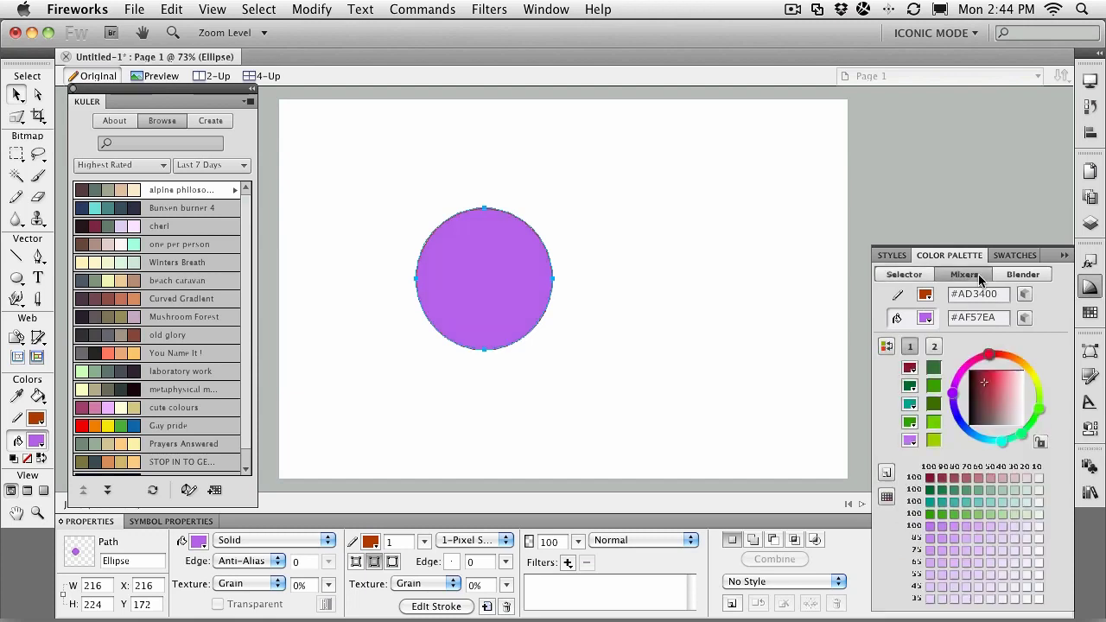
click(1034, 274)
click(1028, 257)
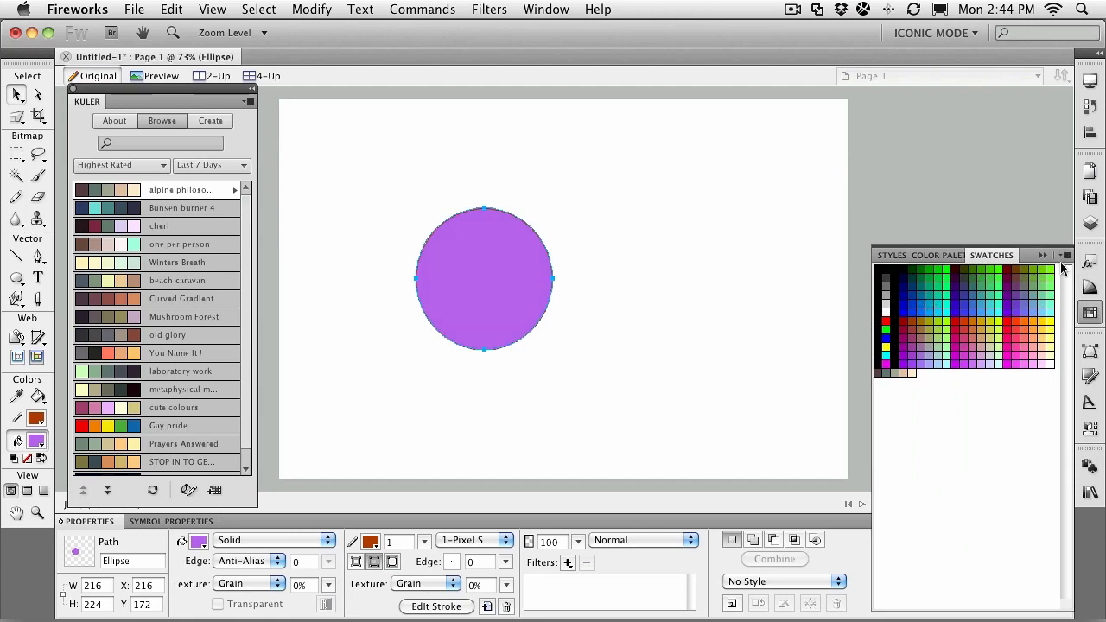
click(1066, 256)
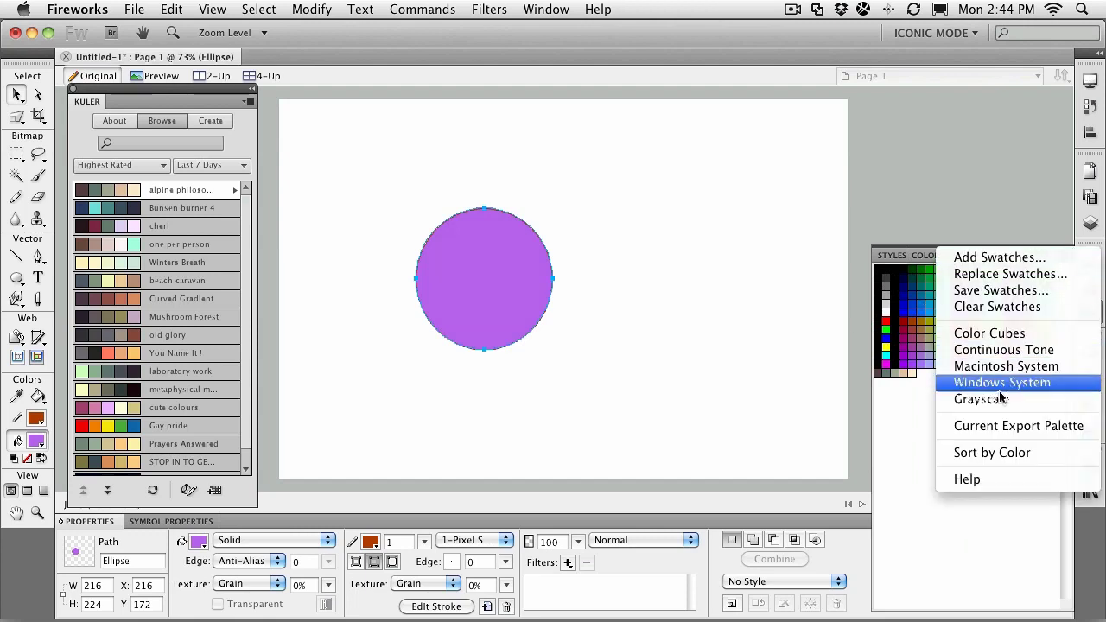
click(771, 308)
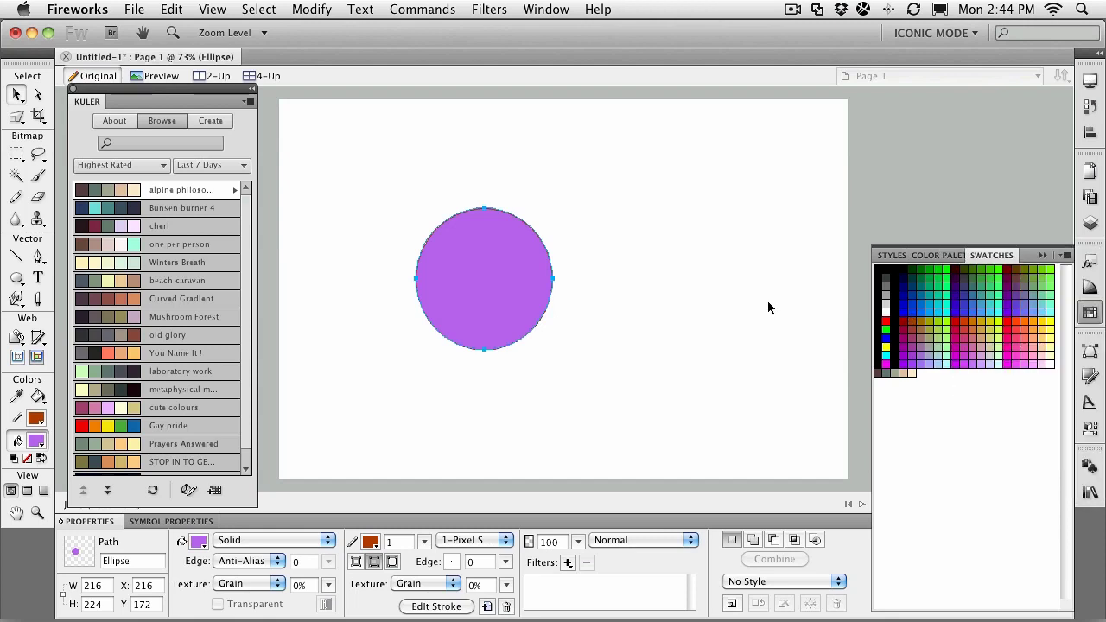